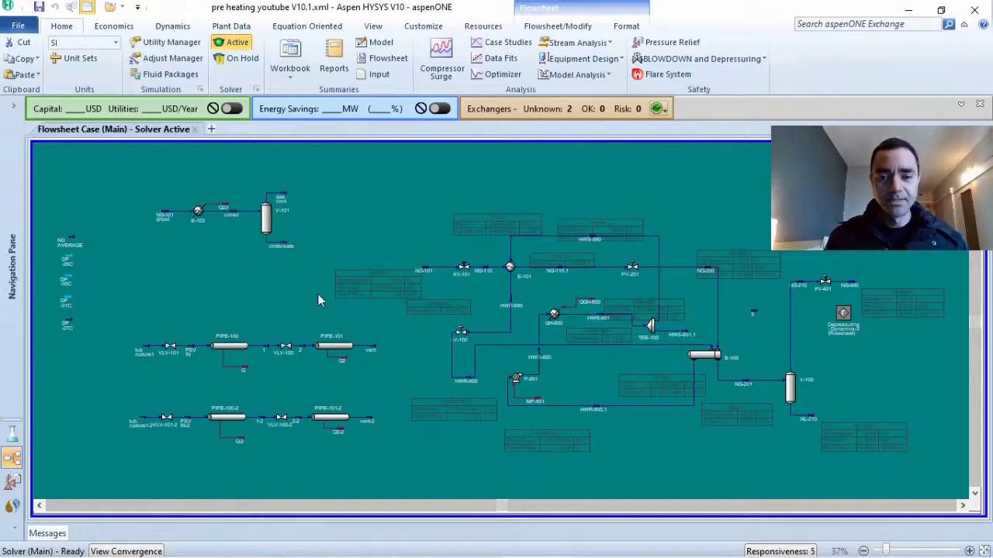
Turn on Display Legend on the Flowsheet/Modify ribbon
mouse_move(429, 273)
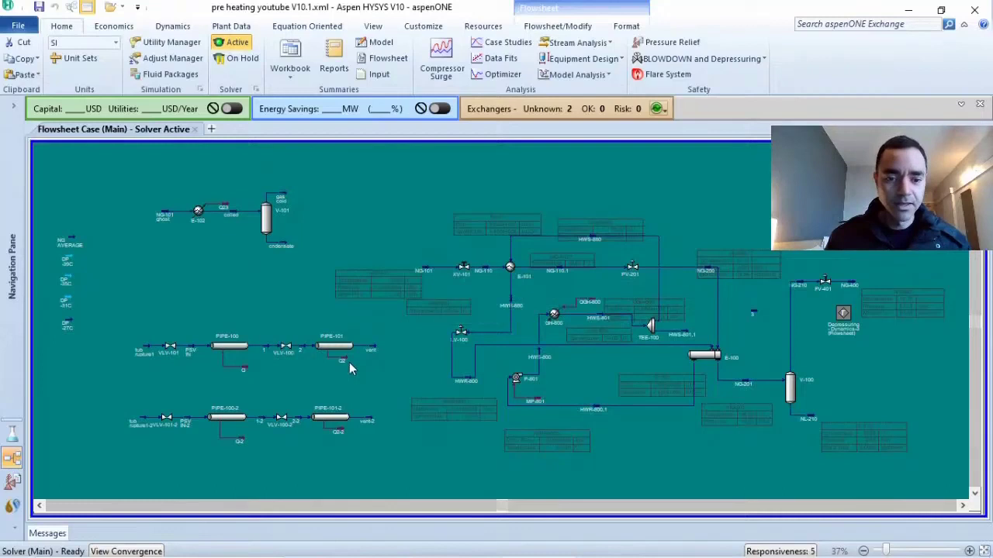
mouse_move(347, 366)
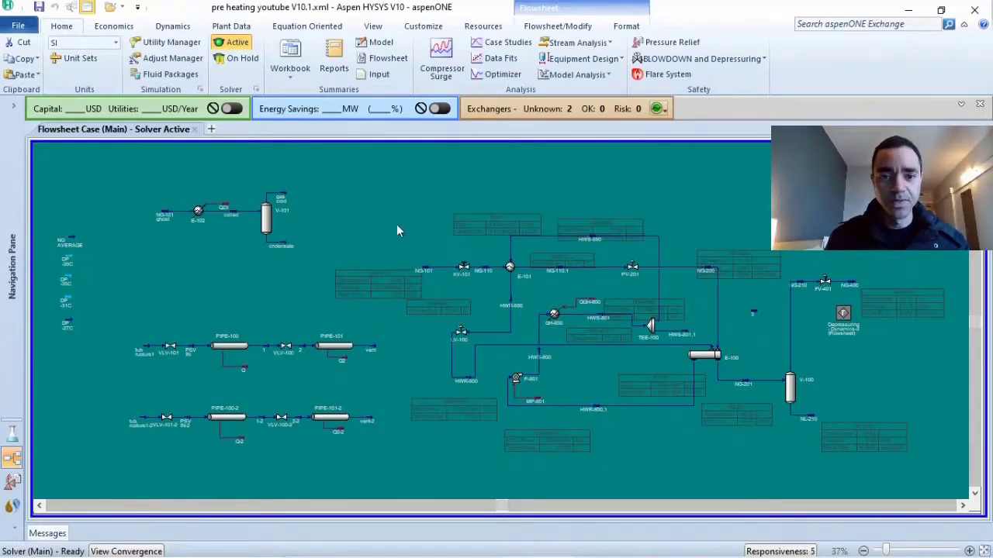
click(482, 26)
click(555, 26)
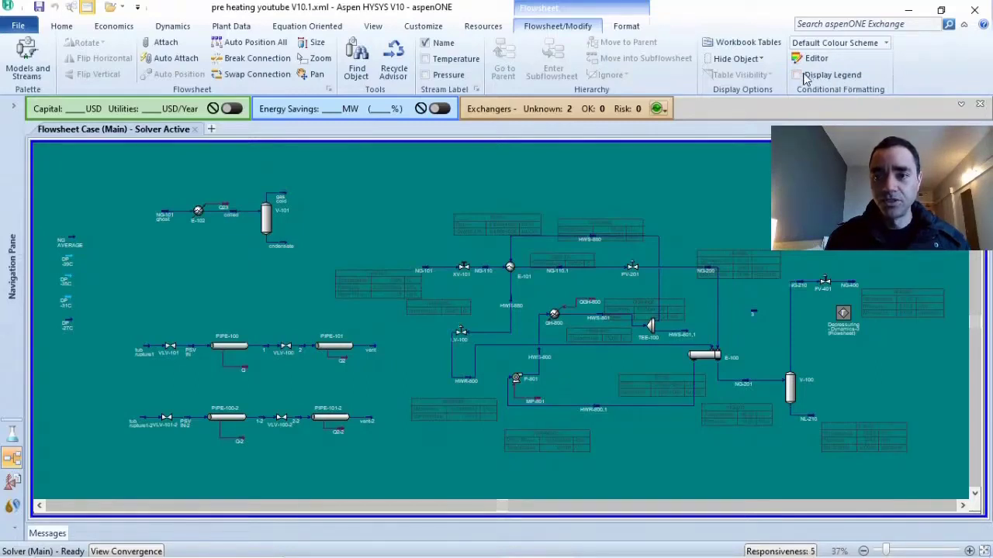
click(799, 78)
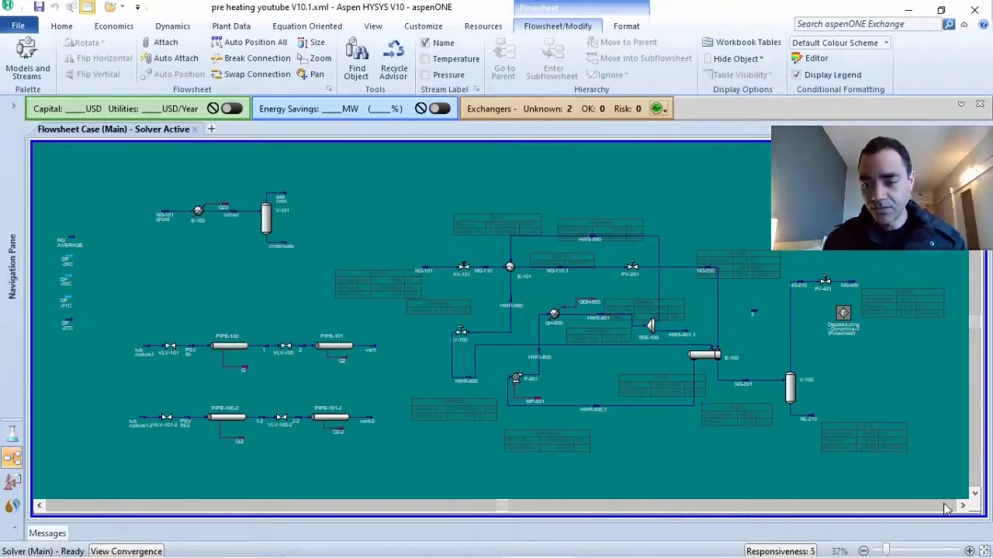
Zoom in on the flowsheet and list the available Conditional Formatting colour schemes
click(970, 552)
click(969, 551)
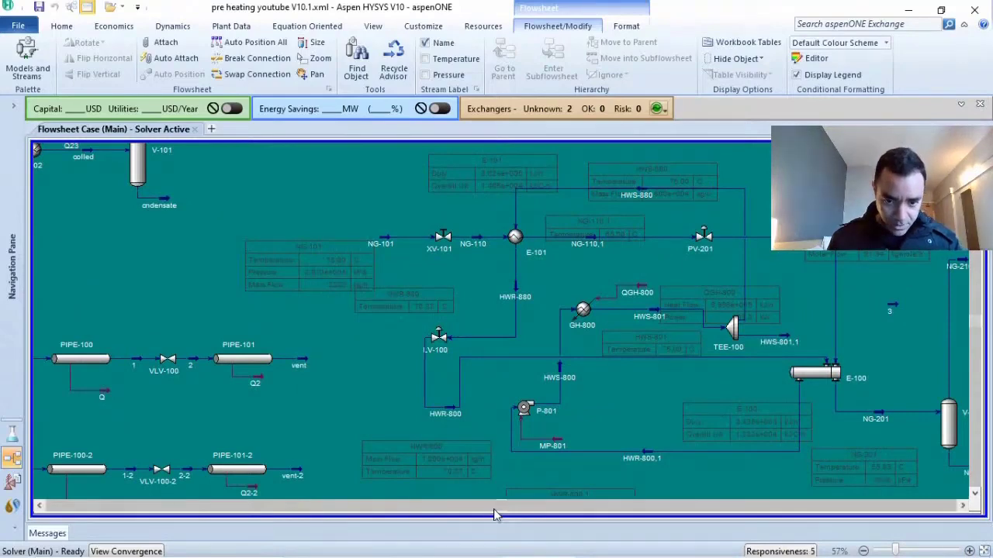
drag(502, 510, 678, 508)
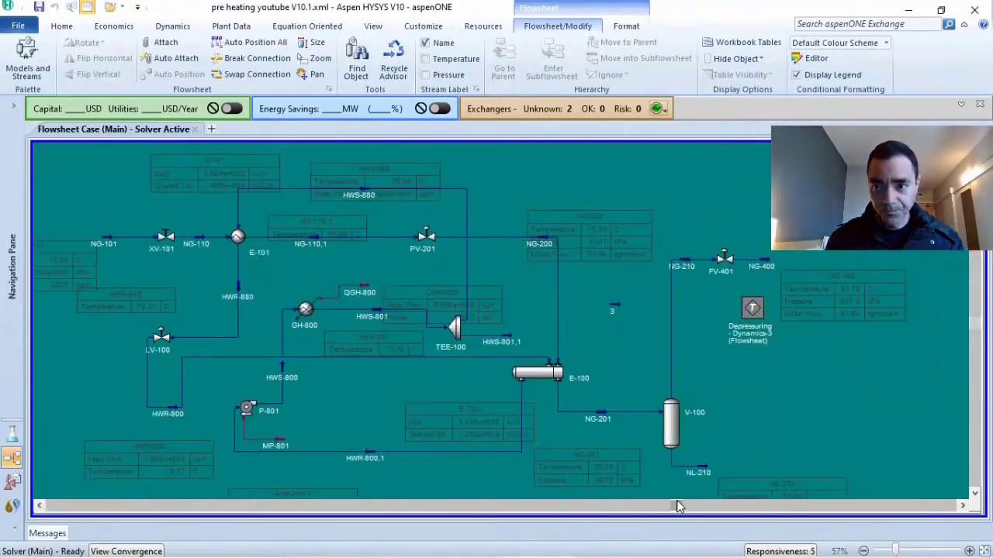
drag(979, 329, 973, 279)
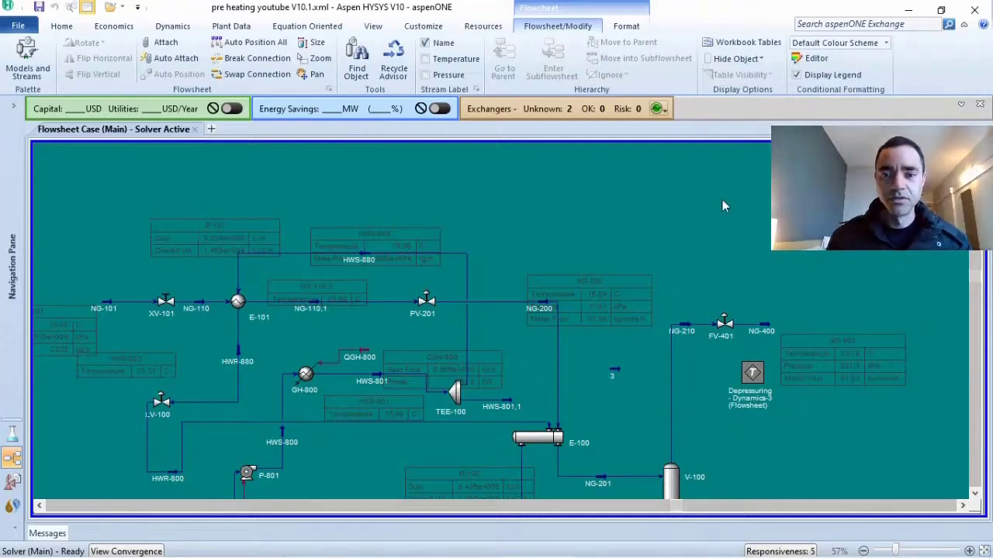
click(888, 43)
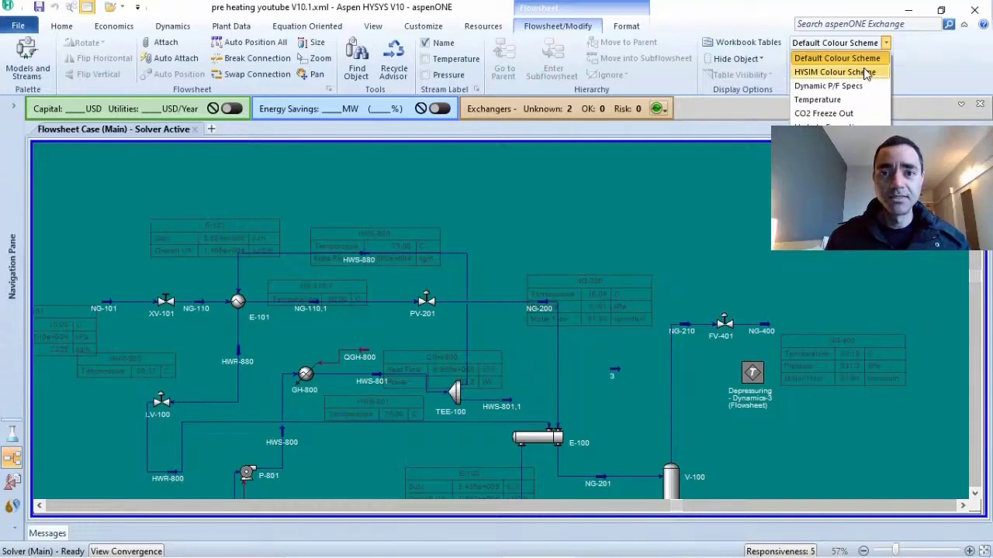
Colour the streams by Dynamic P/F Specs and check the NG-200 stream worksheet
click(828, 87)
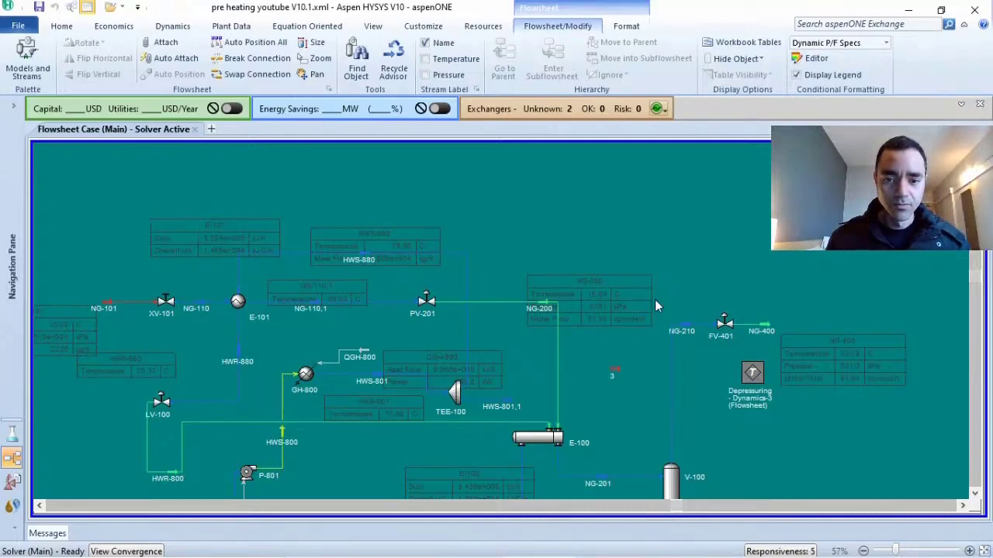
click(545, 308)
double_click(545, 308)
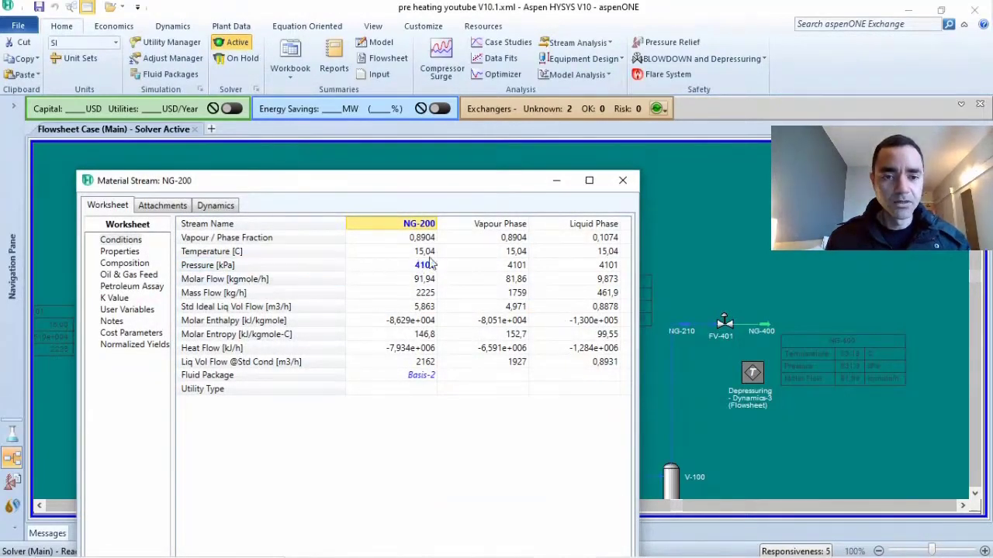
mouse_move(433, 270)
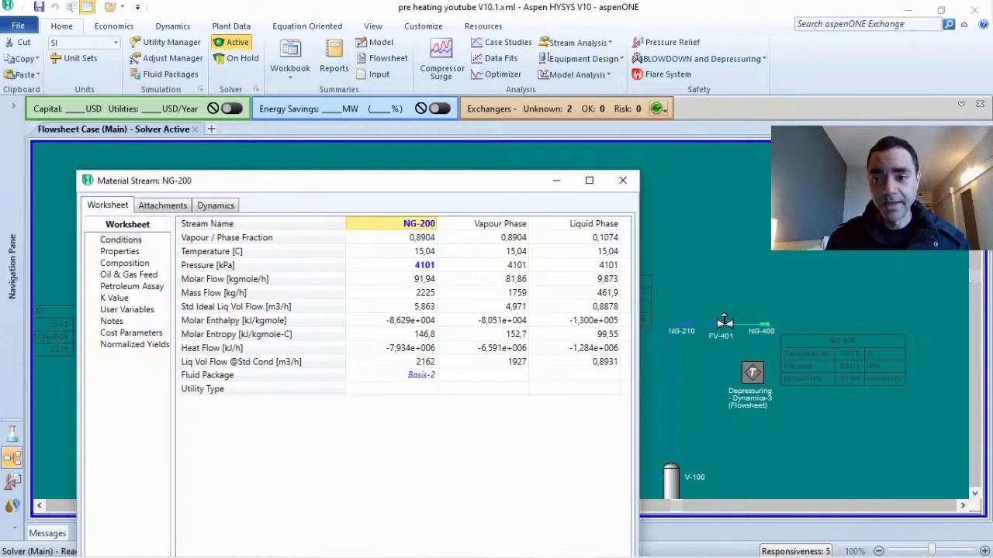
click(623, 182)
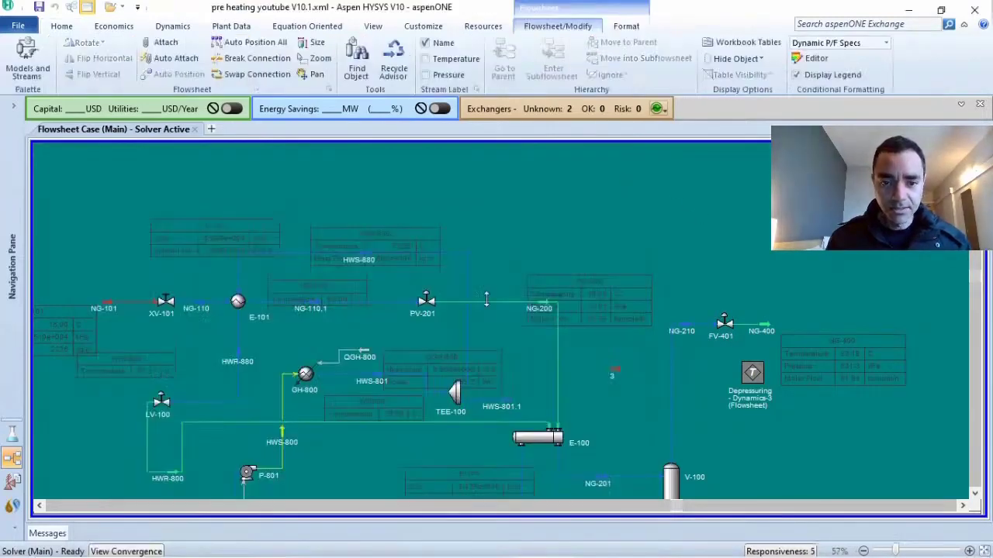
Check the NG-110,1 stream worksheet (65.00 °C), then close it and deselect the stream
mouse_move(316, 308)
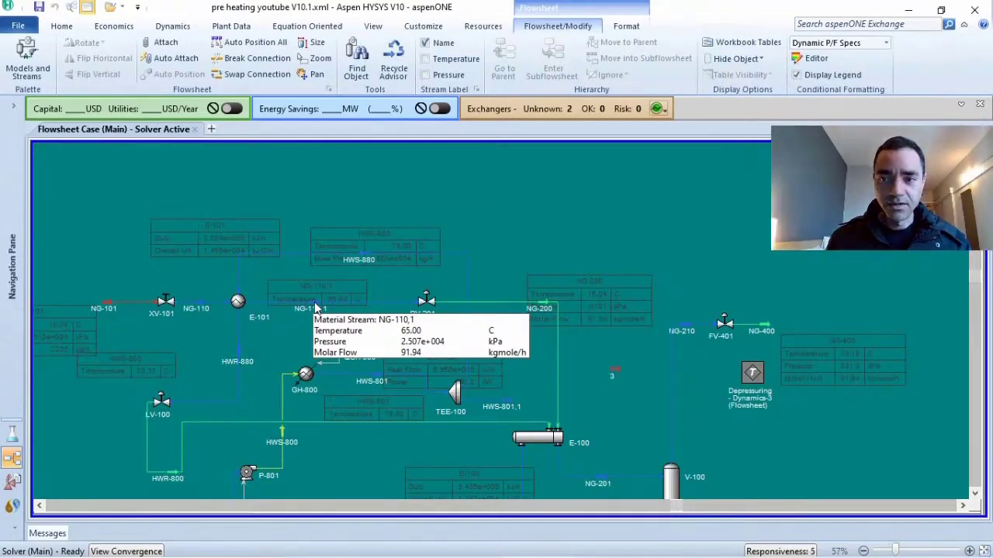
double_click(316, 308)
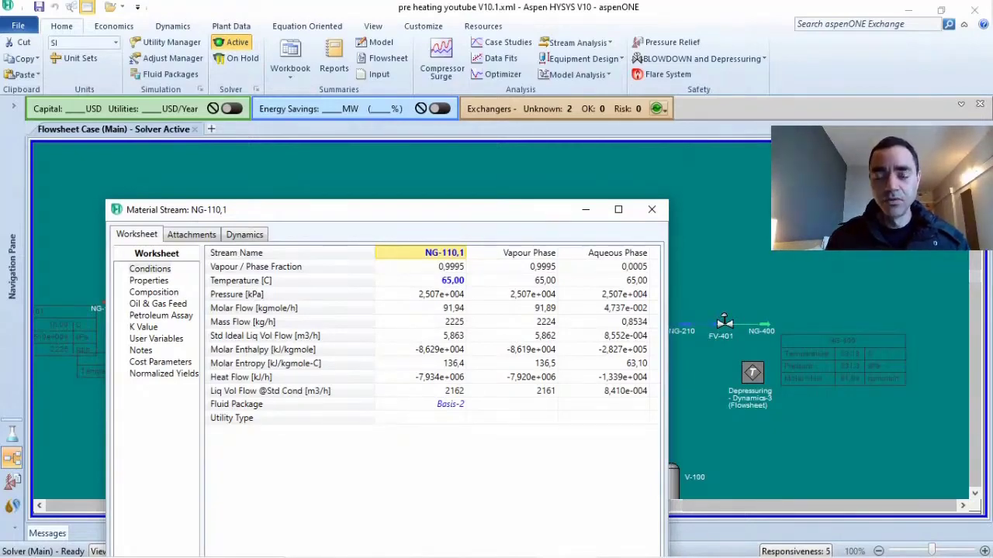
click(652, 210)
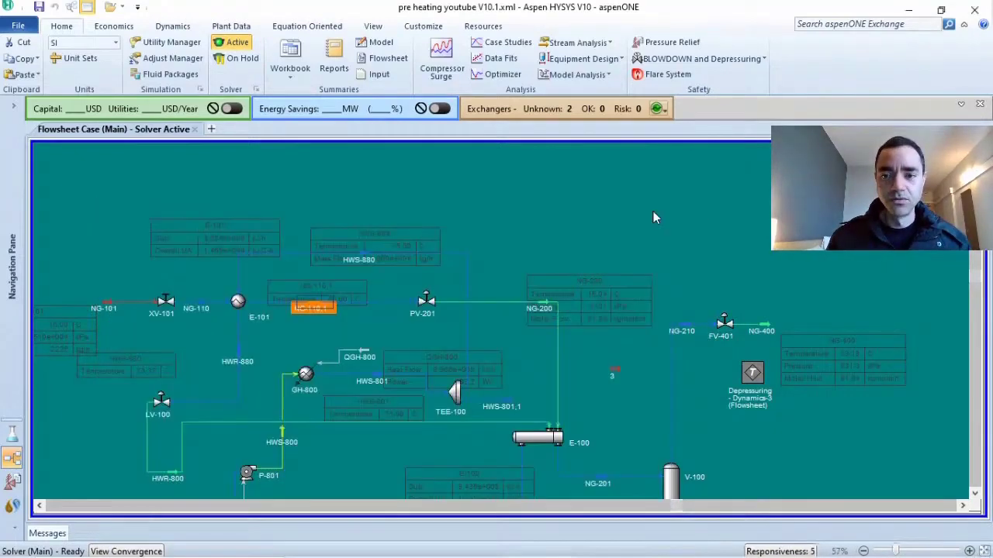
click(733, 218)
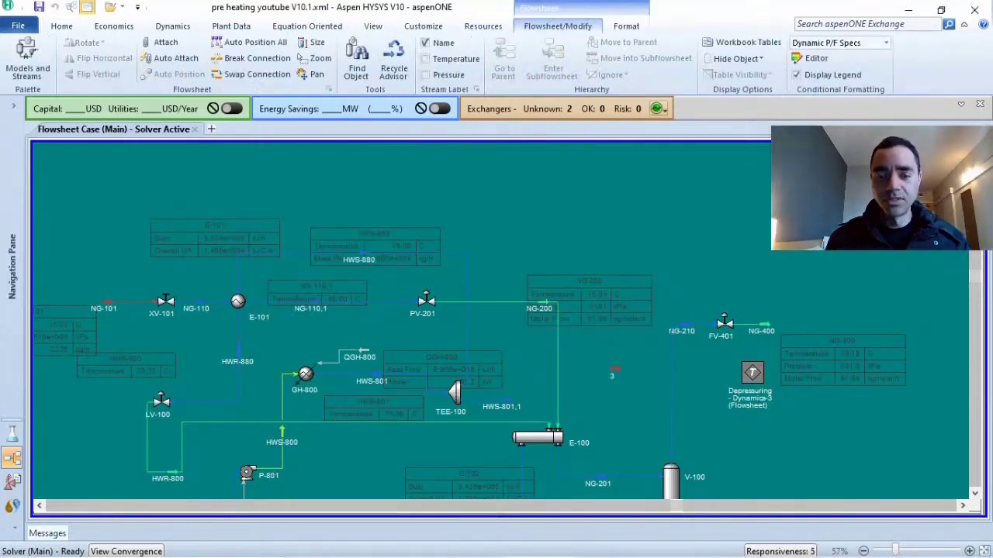
Recolour the streams red, green and black with the Hydrate Formation scheme
click(887, 45)
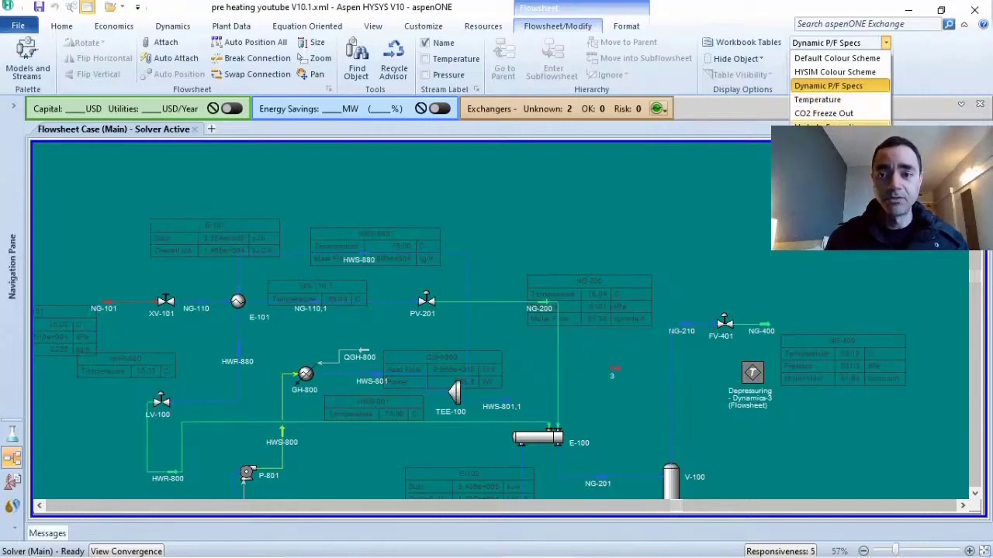
click(830, 127)
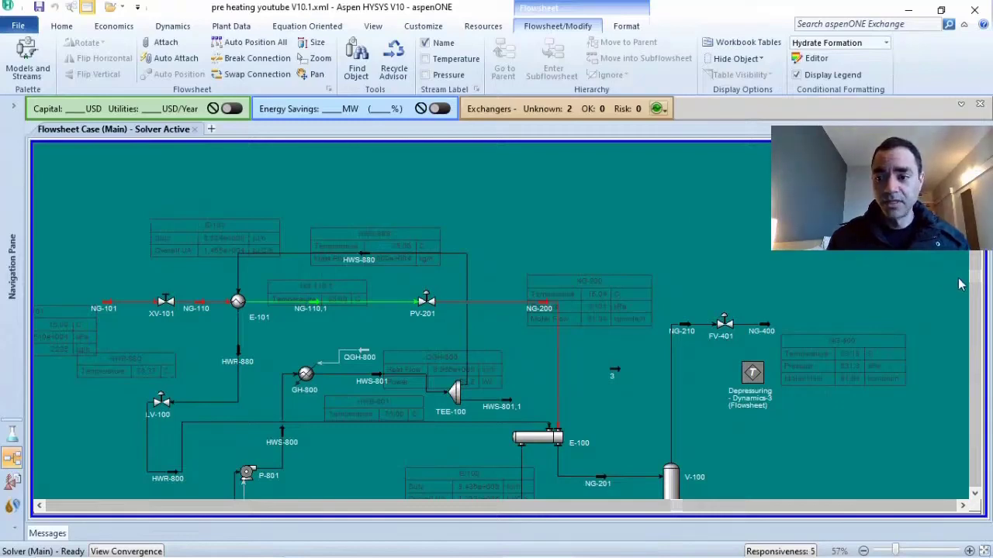
drag(978, 280, 977, 307)
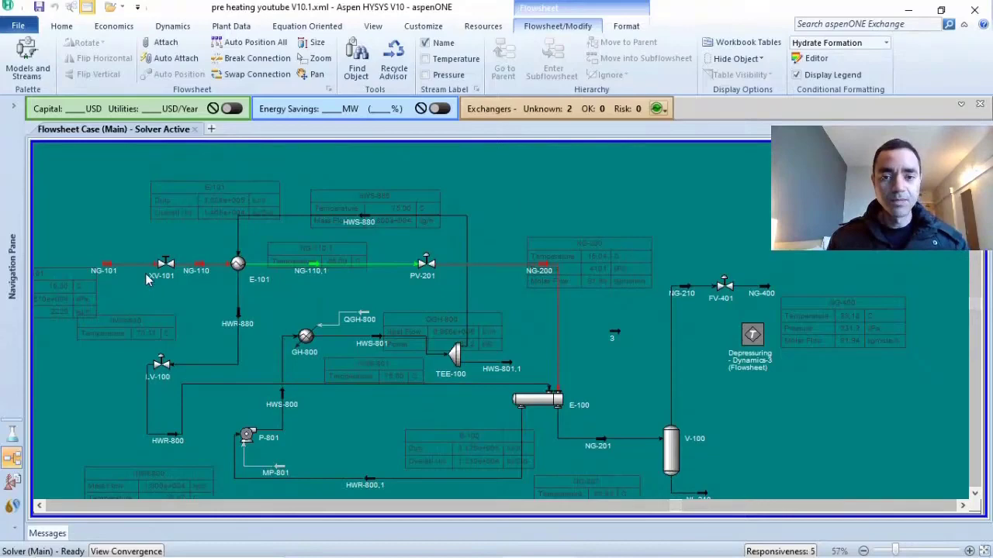
mouse_move(110, 272)
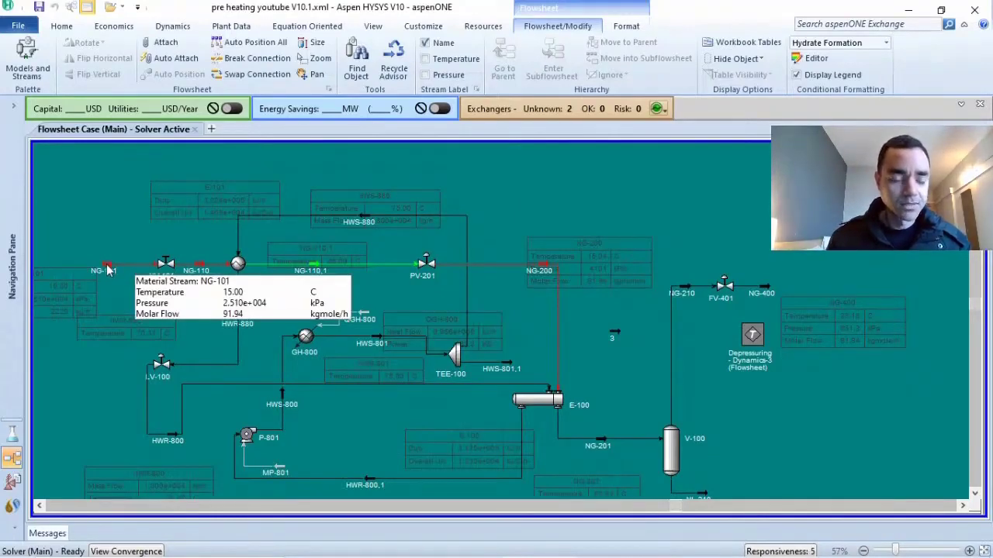
Review NG-101's Hydrate Formation analysis (Will Form, Type II) and close both windows
double_click(110, 272)
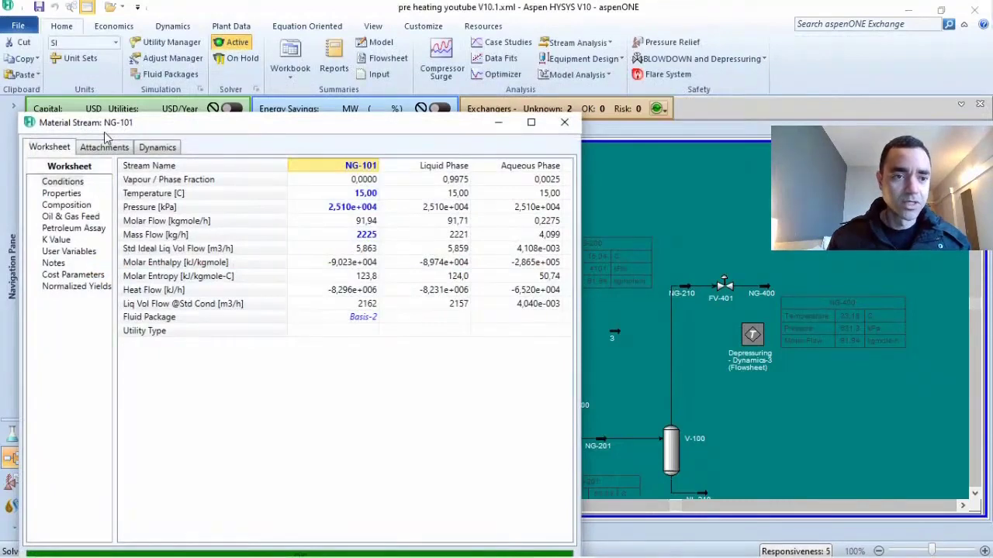
click(107, 148)
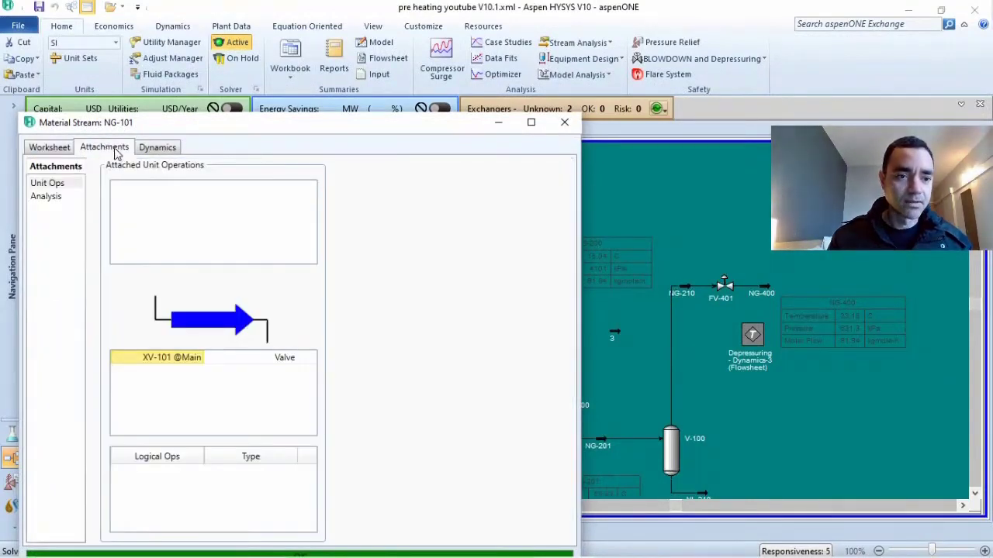
click(46, 197)
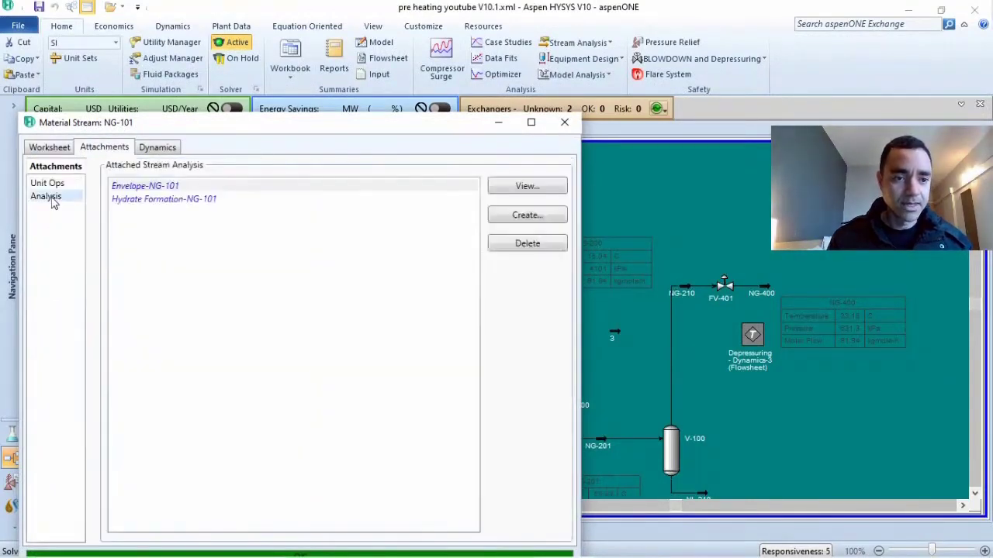
click(184, 202)
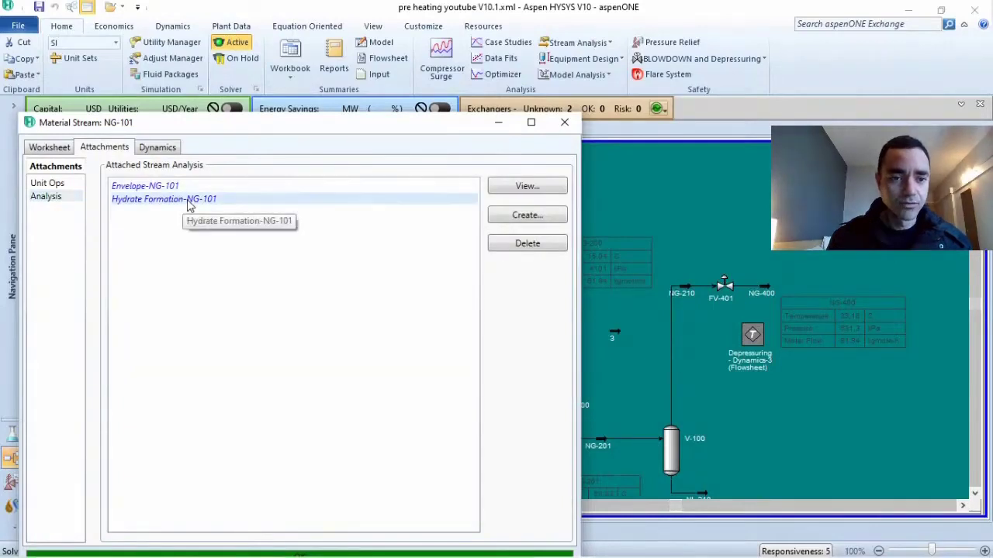
click(527, 186)
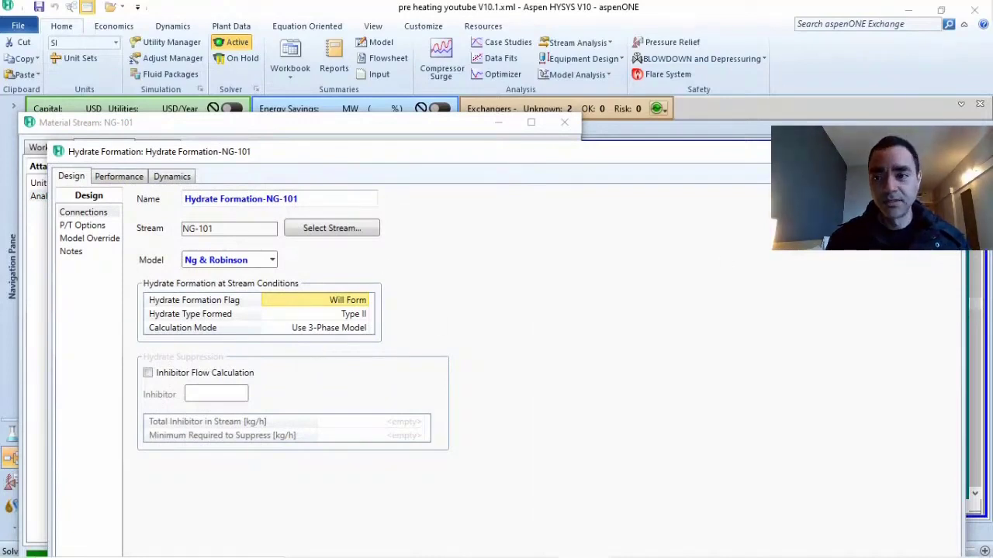
click(950, 151)
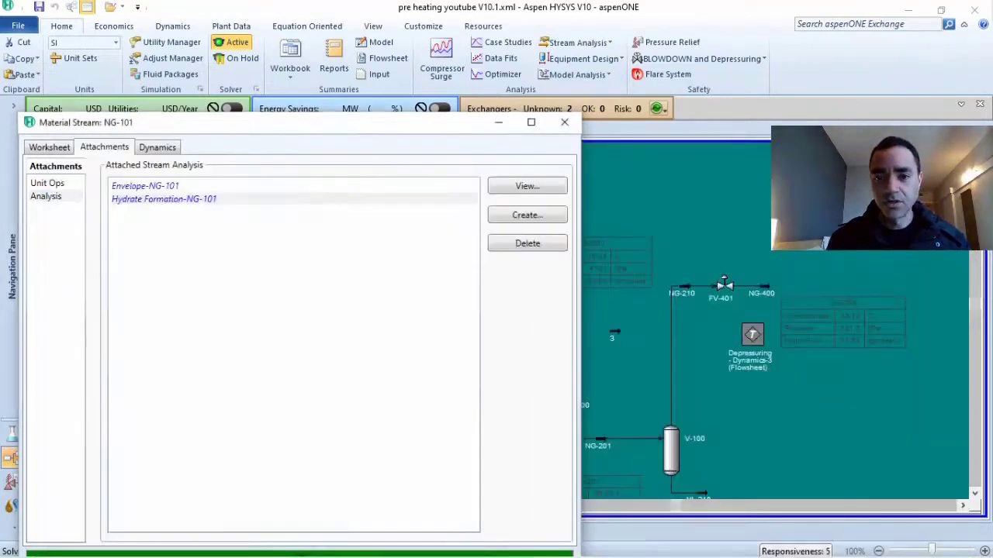
click(564, 121)
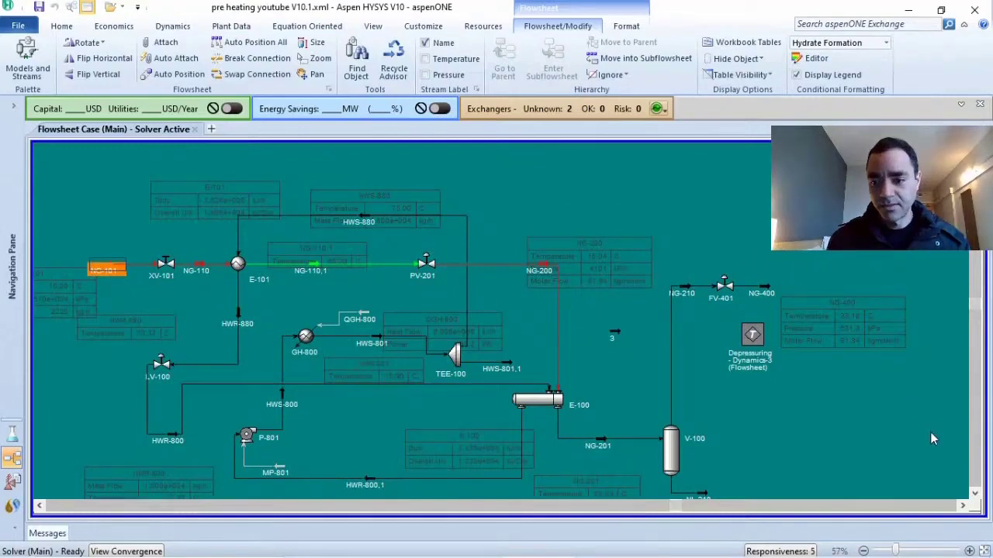
Fit the whole flowsheet in view and colour the streams by the Temperature scheme
click(983, 550)
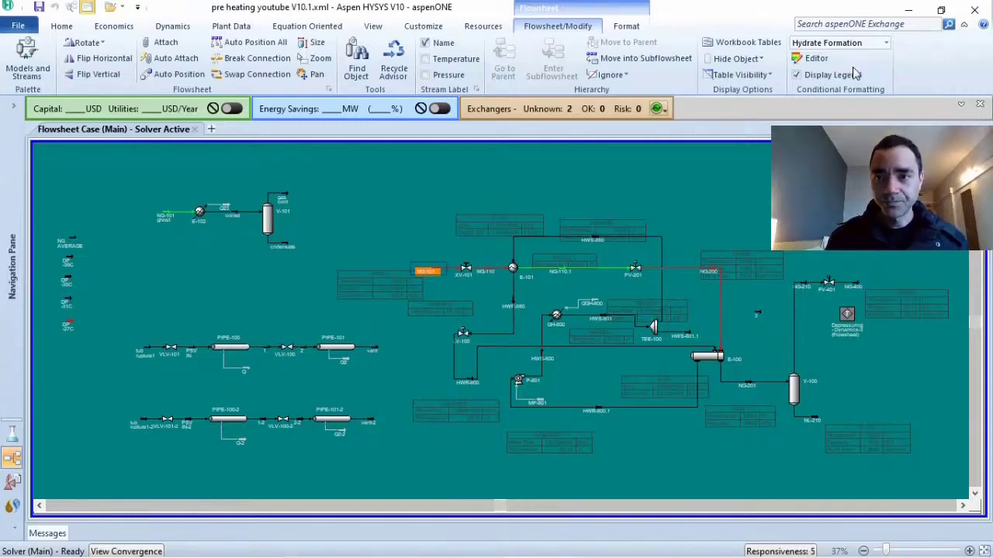
click(886, 44)
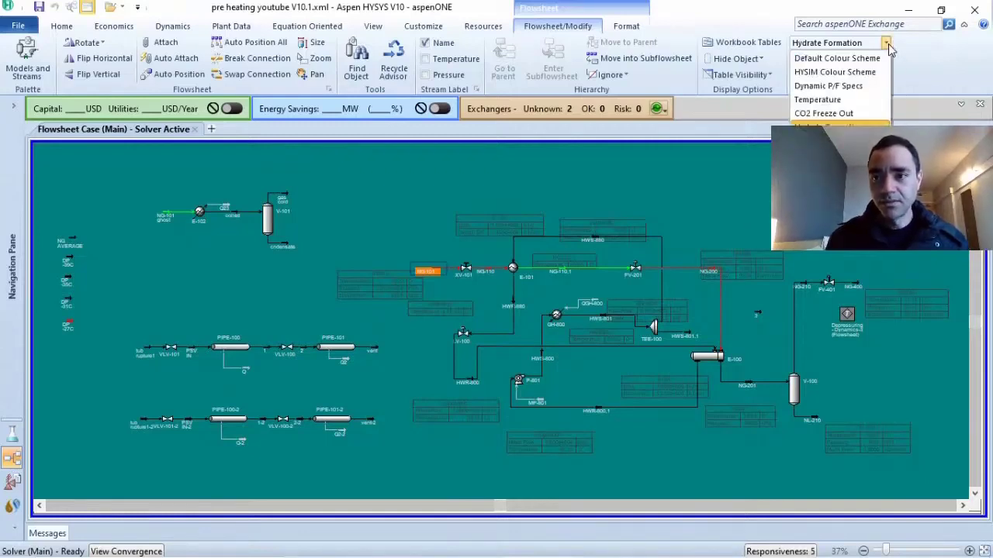
click(857, 101)
mouse_move(493, 279)
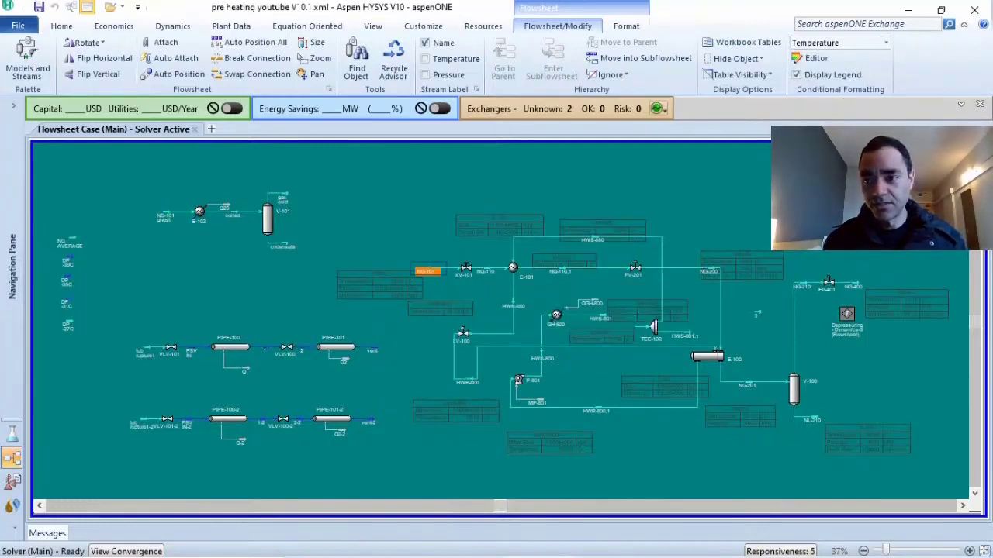
Zoom and pan the flowsheet, then bring up the Temperature scheme's 300/200/100/0 °C range settings
click(969, 551)
click(969, 551)
click(970, 551)
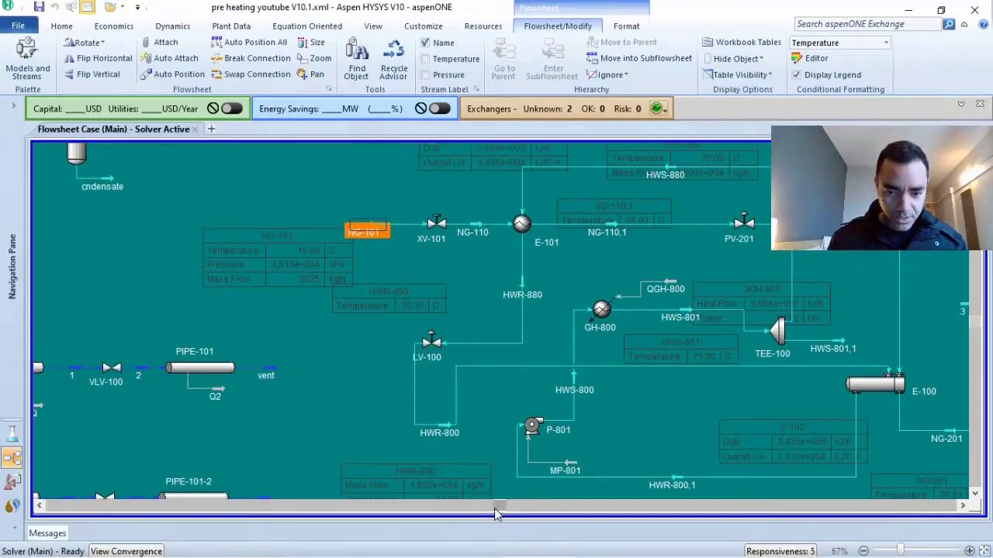
drag(539, 506, 738, 506)
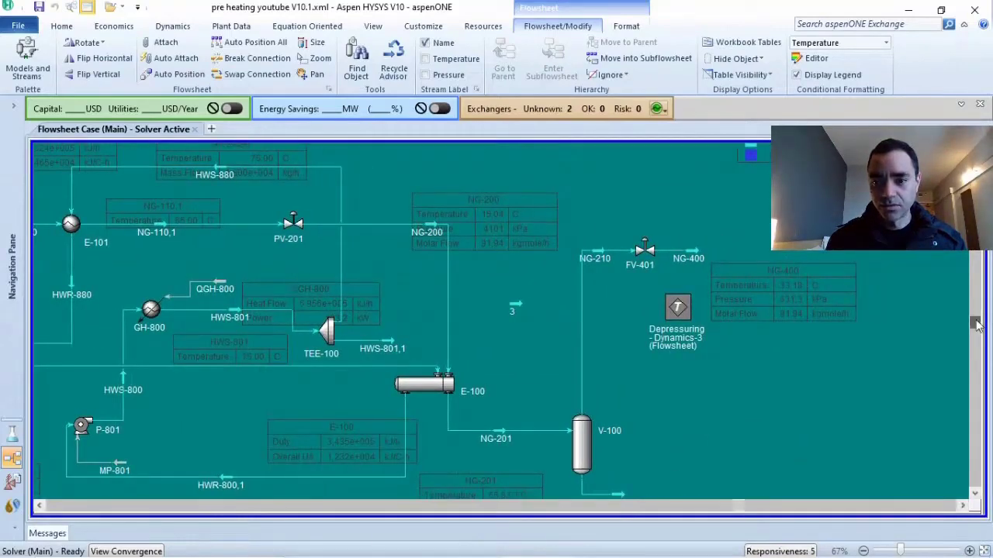
drag(976, 324, 962, 251)
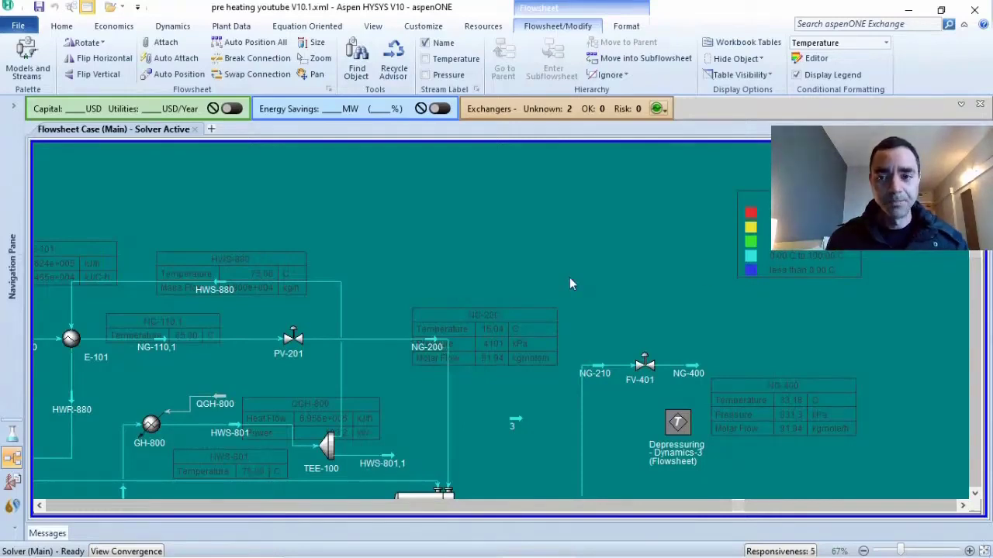
click(817, 62)
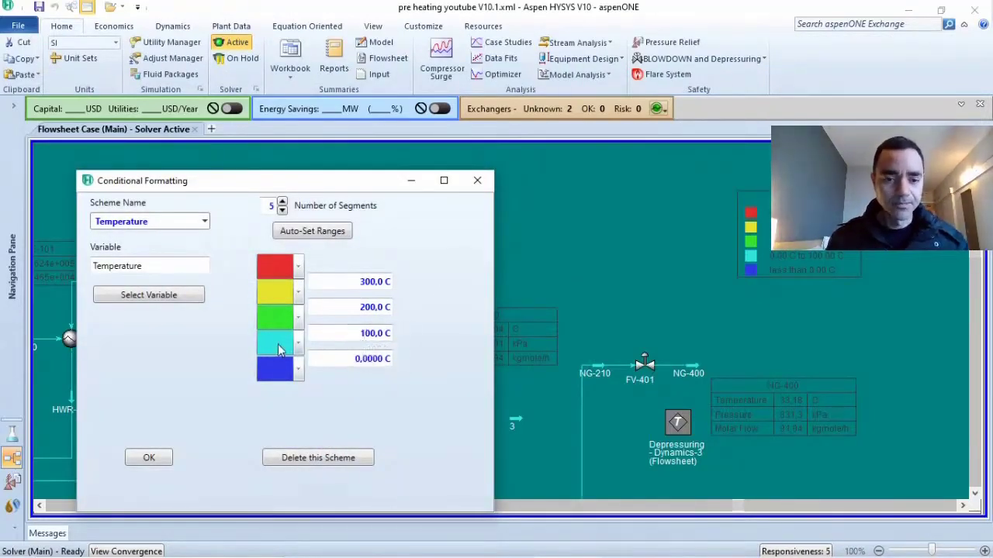
Change the Temperature range boundaries 100, 200 and 300 to 20, 50 and 80 °C
click(361, 332)
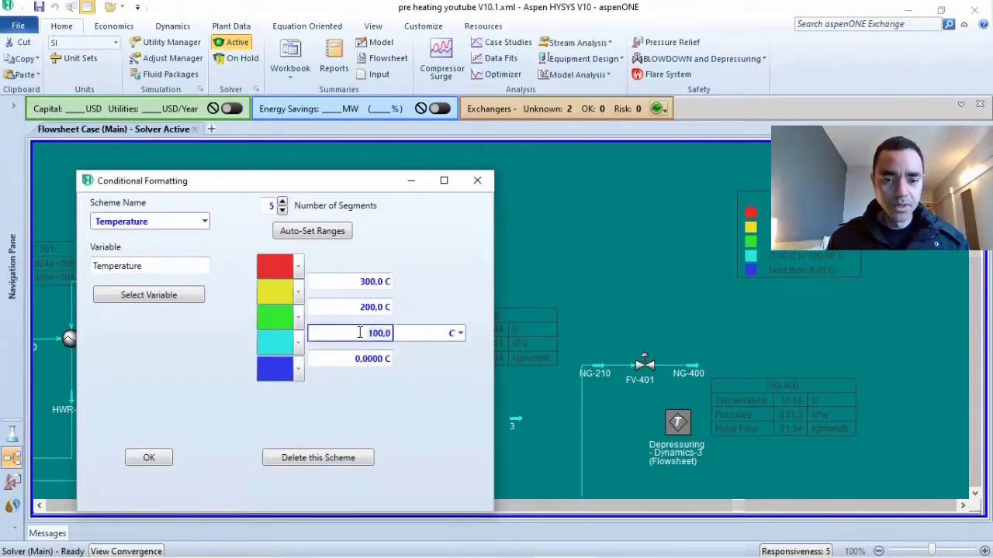
text(20)
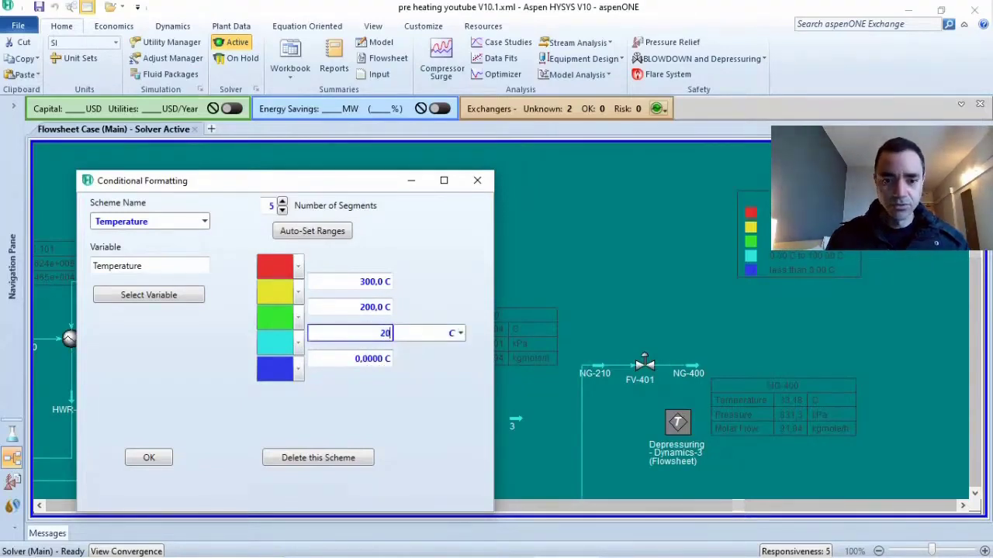
key(Return)
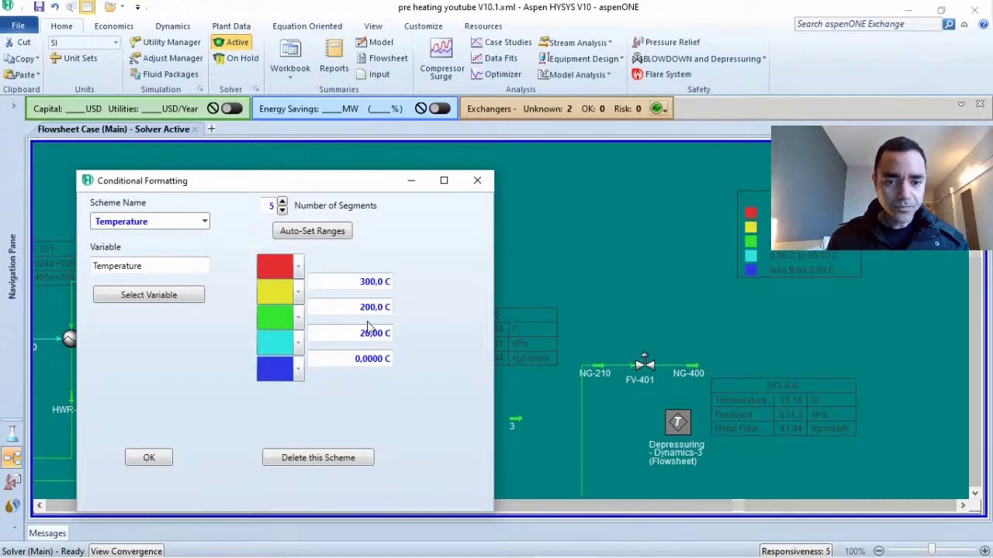
click(374, 307)
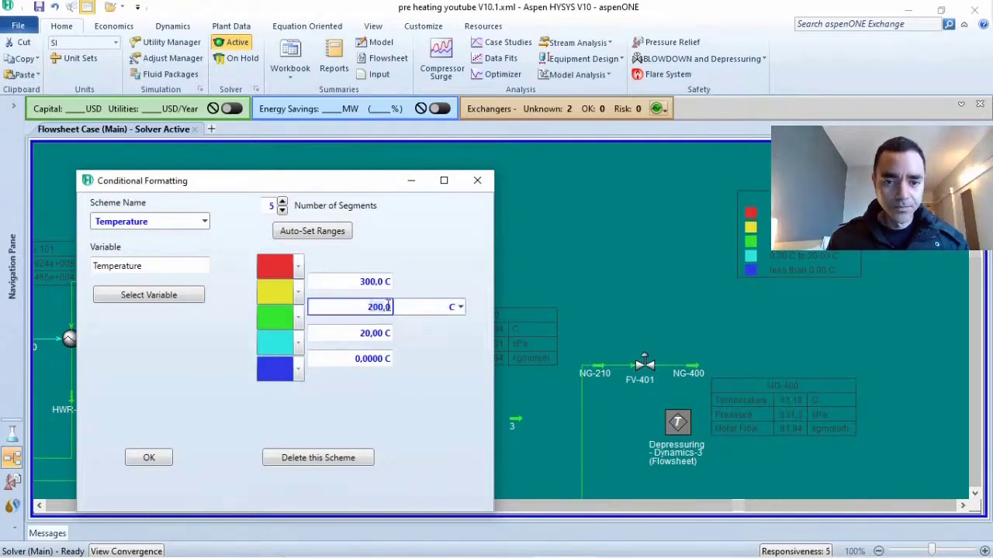
text(50)
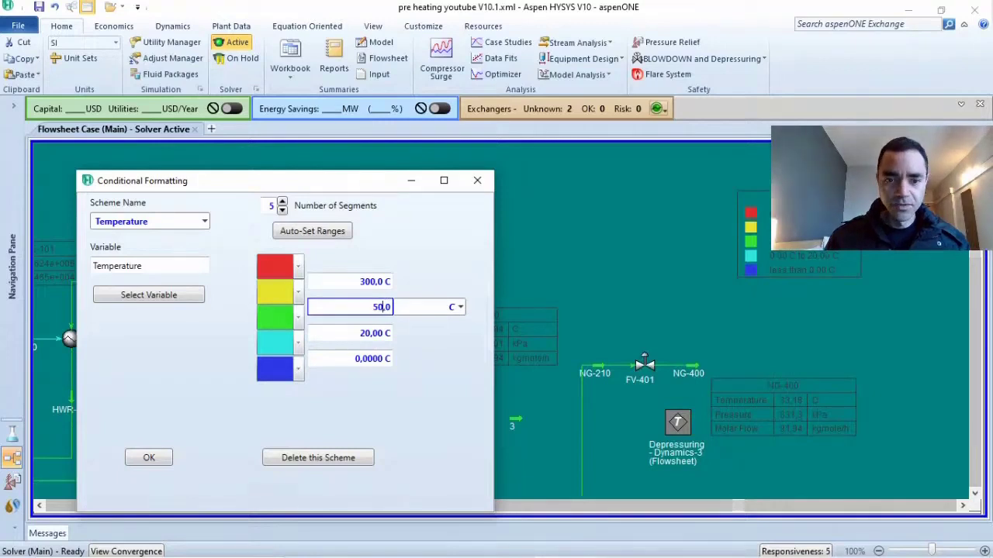
click(362, 281)
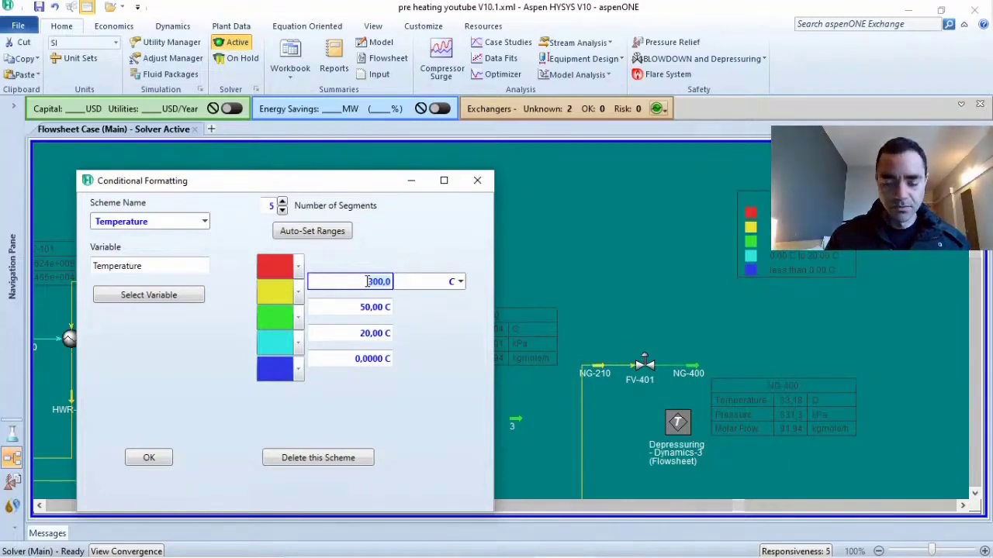
text(80)
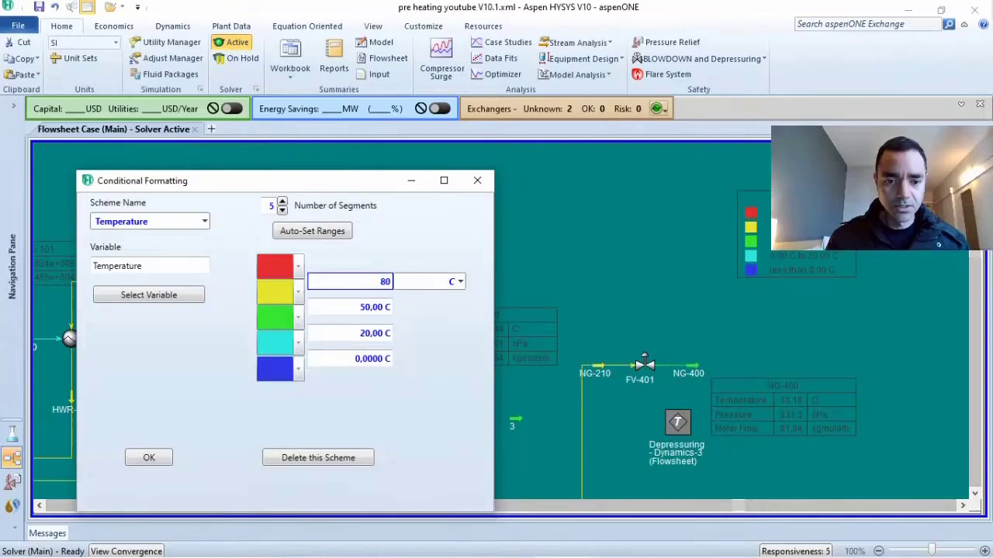
key(Return)
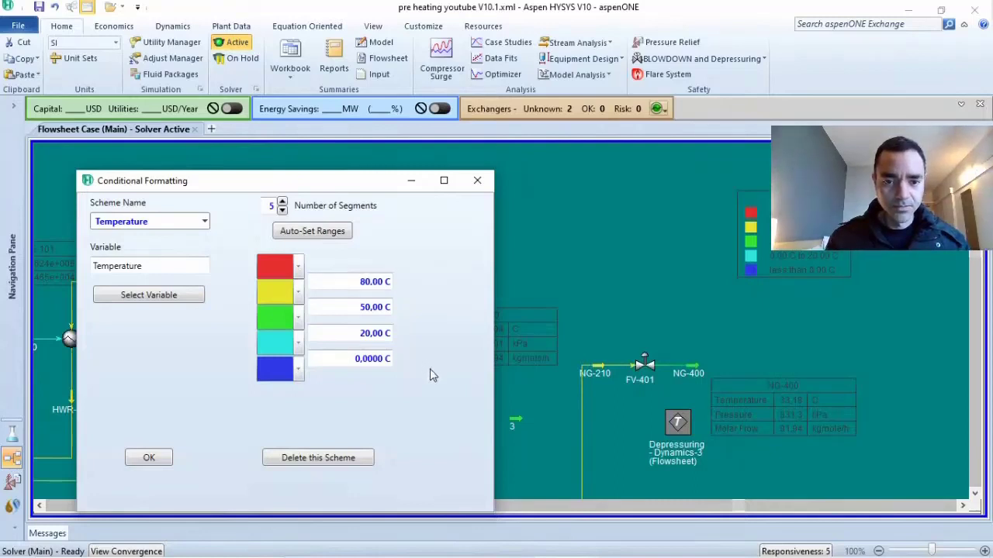
Close the scheme editor, fit the recoloured flowsheet to view and clear the NG-101 selection
click(476, 180)
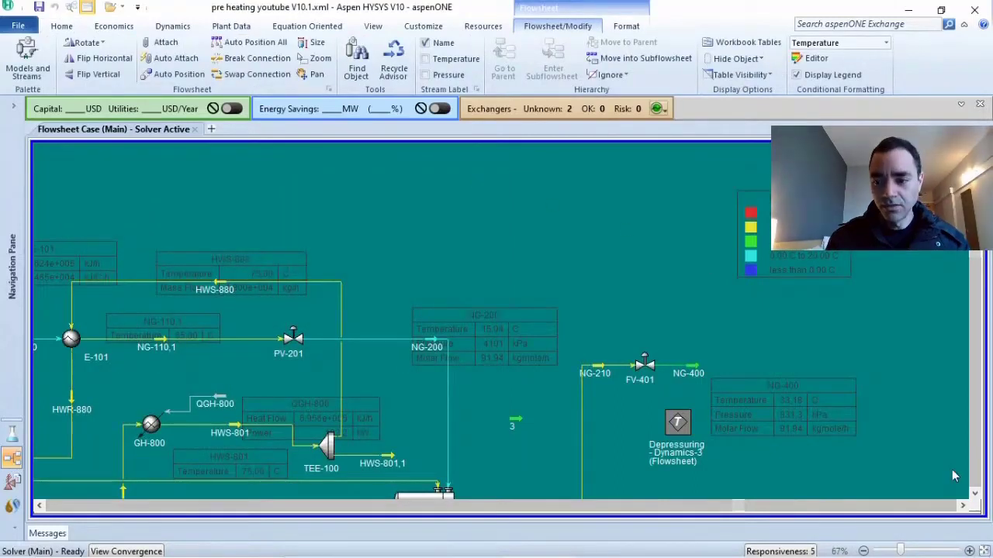
click(983, 550)
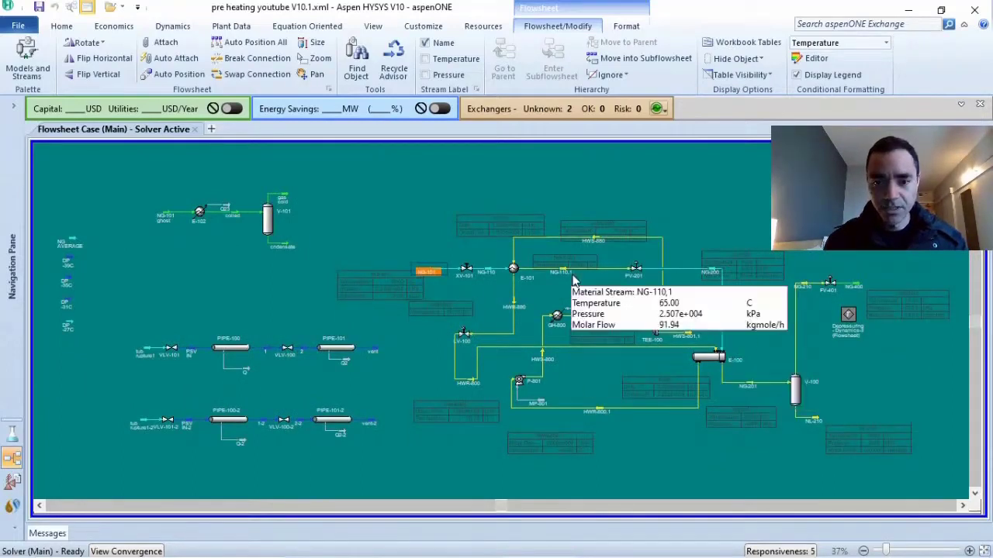
mouse_move(564, 276)
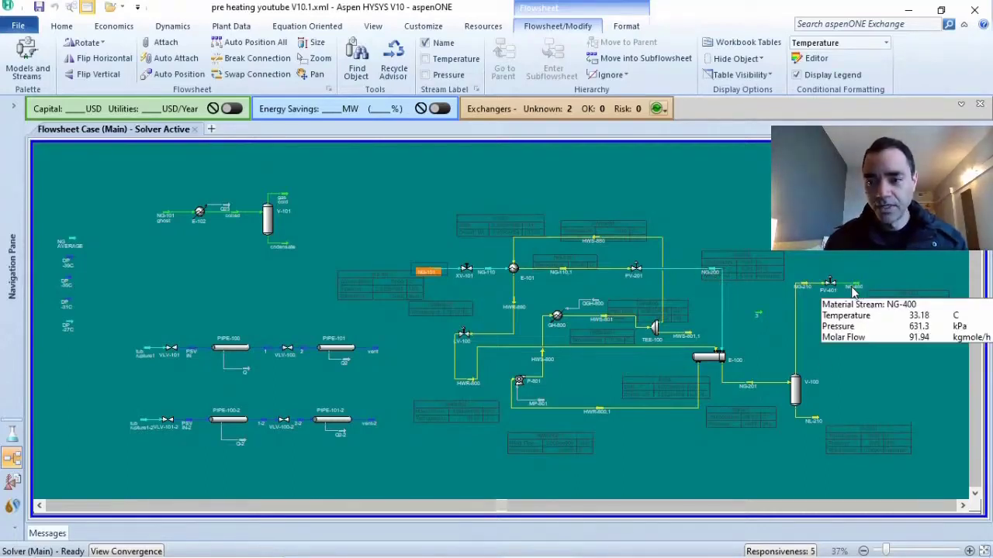
mouse_move(804, 297)
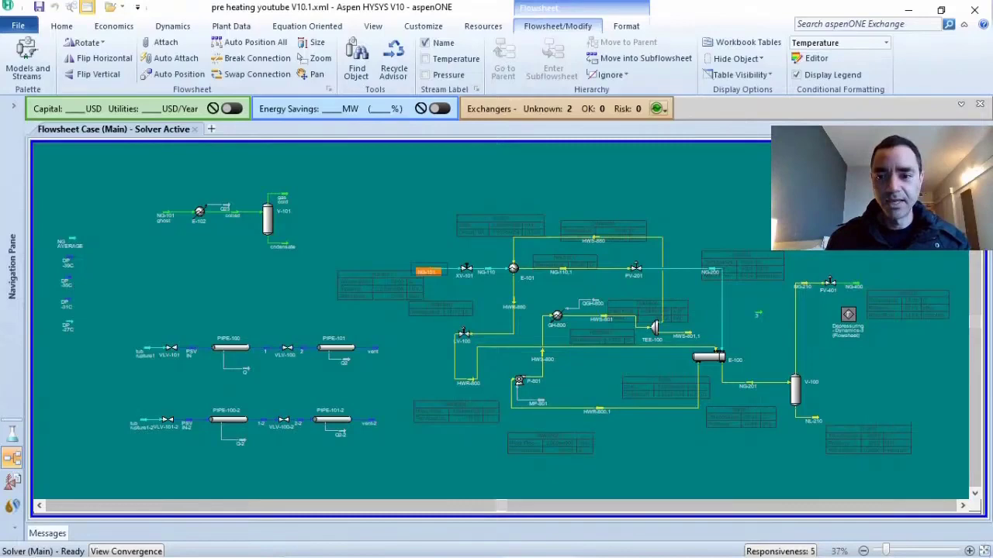
key(Escape)
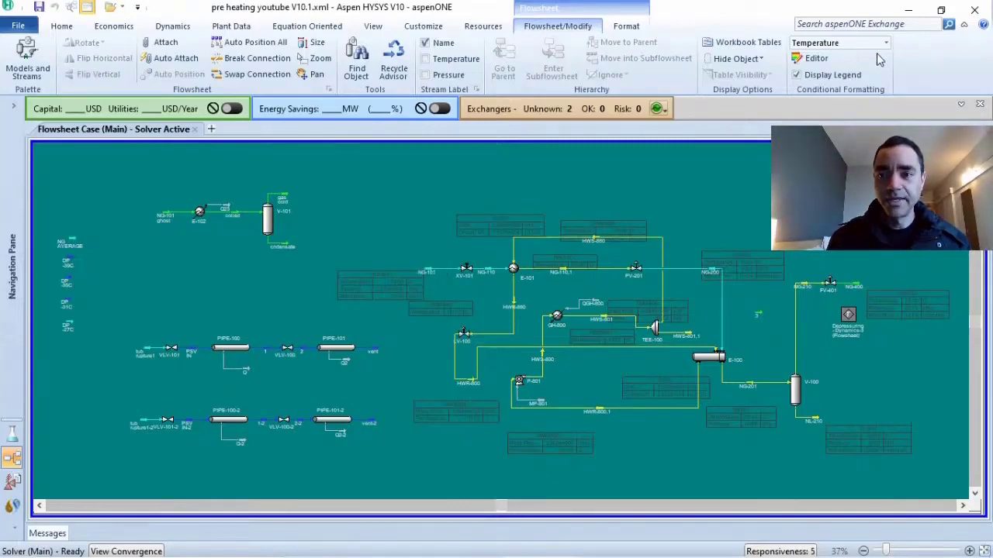
Add a new colour scheme in the Conditional Formatting editor using Vapour Fraction as its variable
click(824, 61)
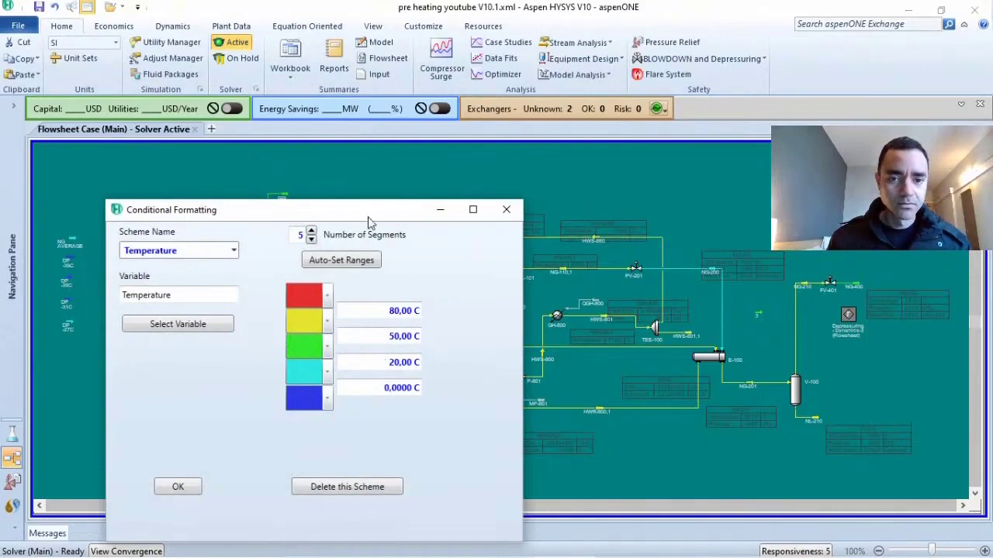
drag(368, 219, 360, 138)
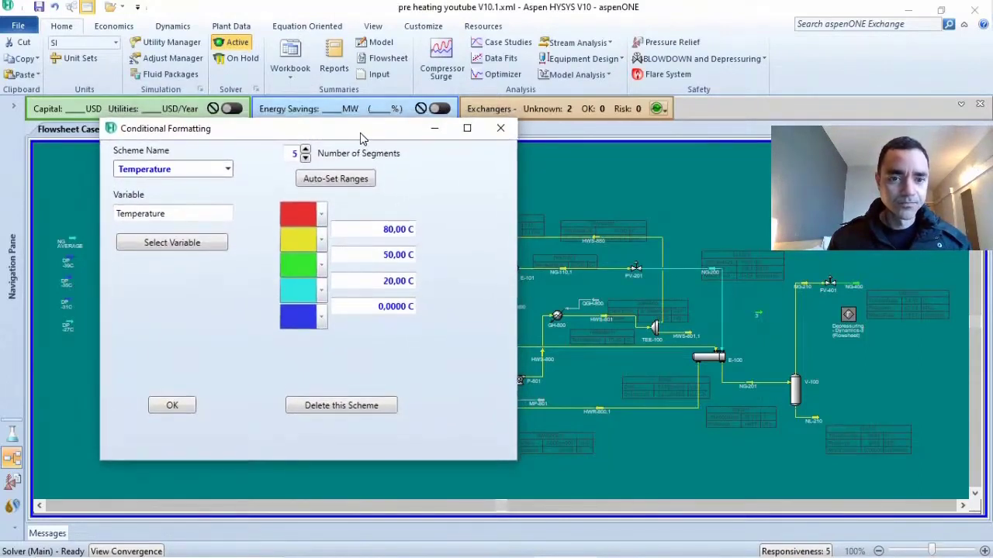
click(228, 169)
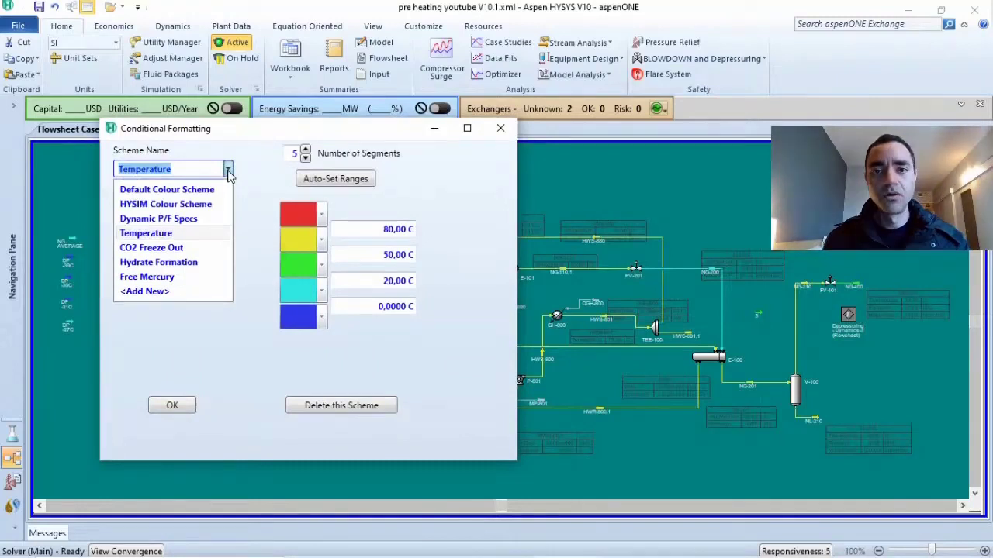
click(158, 293)
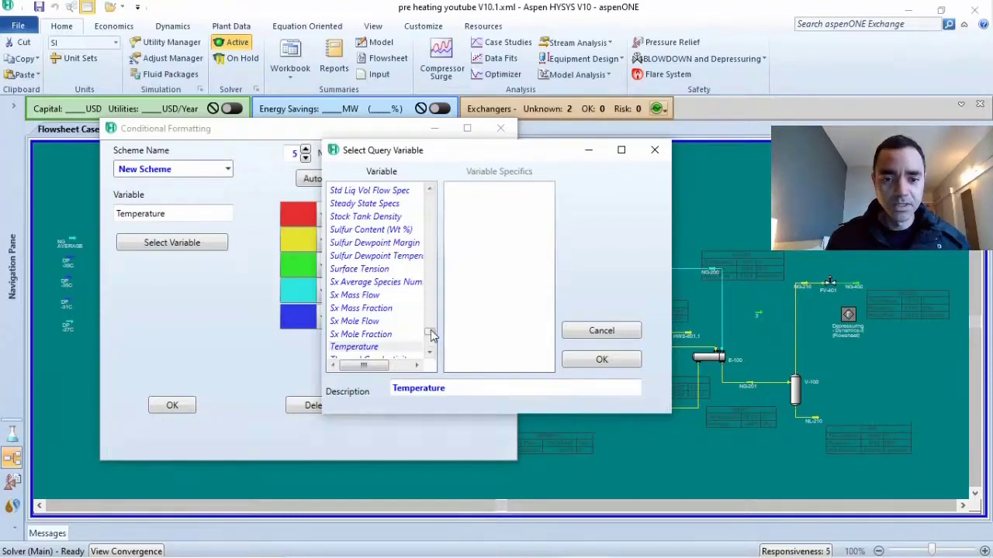
scroll(432, 336, down, 1)
drag(432, 336, 431, 345)
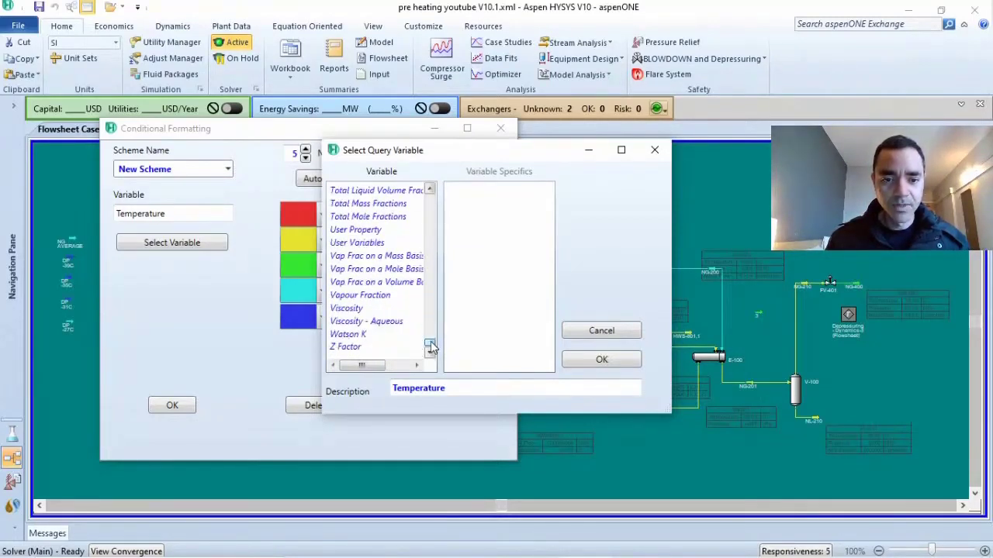
click(384, 296)
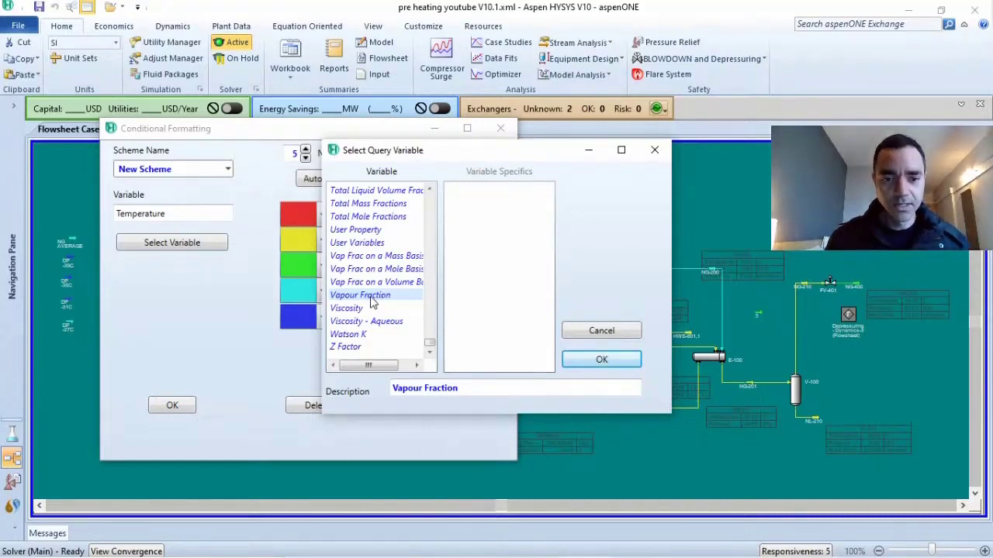
click(601, 359)
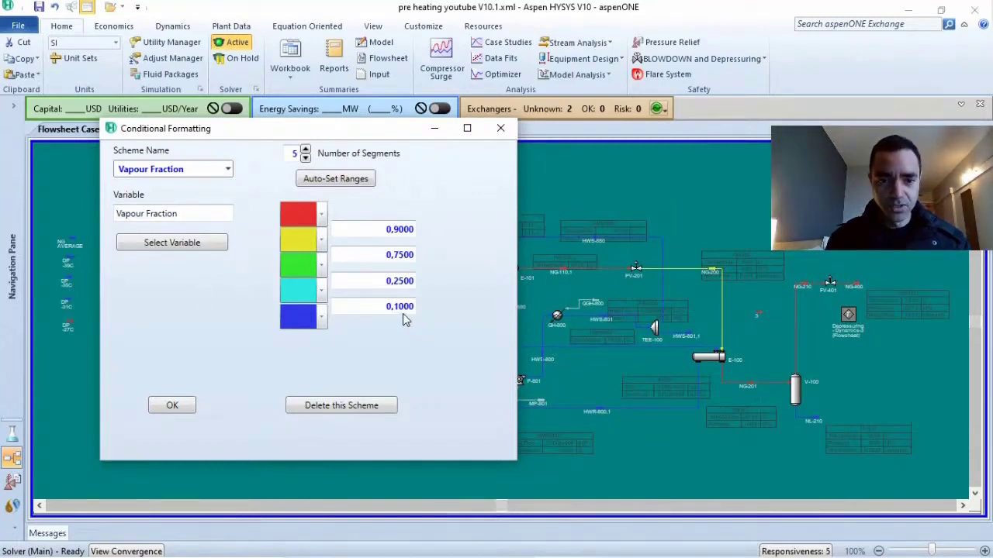
Leave the 0,9000 Vapour Fraction range as is and close the Conditional Formatting editor
click(413, 229)
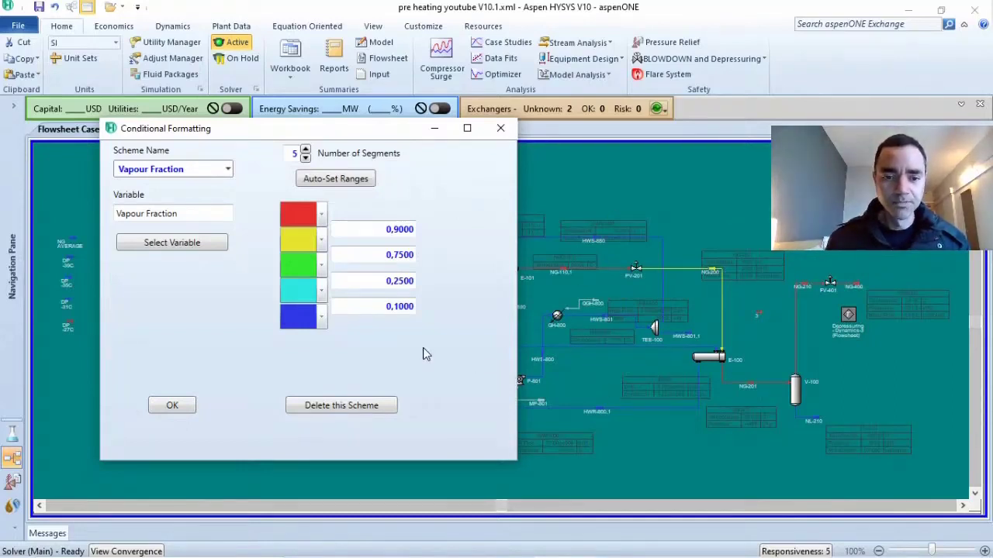
click(501, 128)
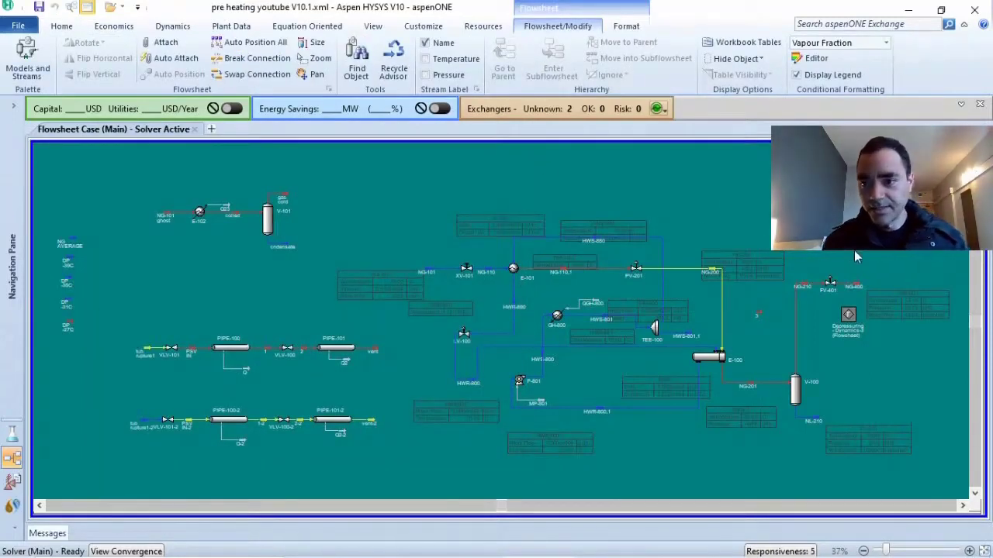
click(970, 552)
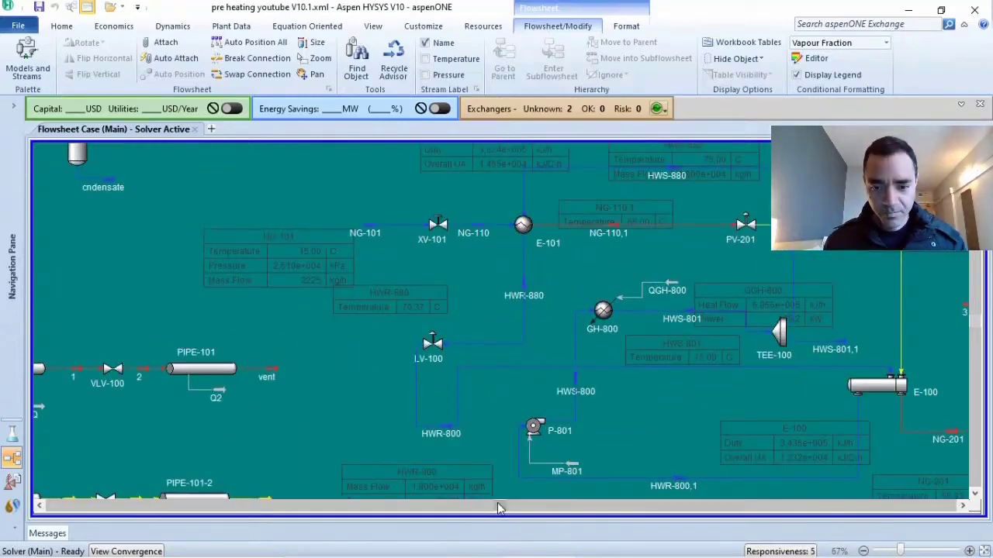
drag(501, 506, 695, 508)
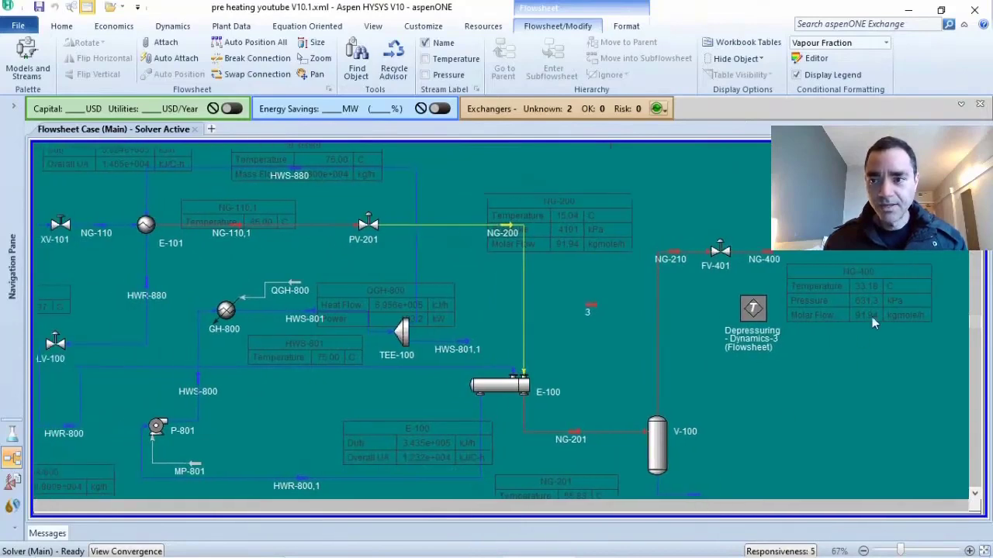
scroll(927, 419, up, 3)
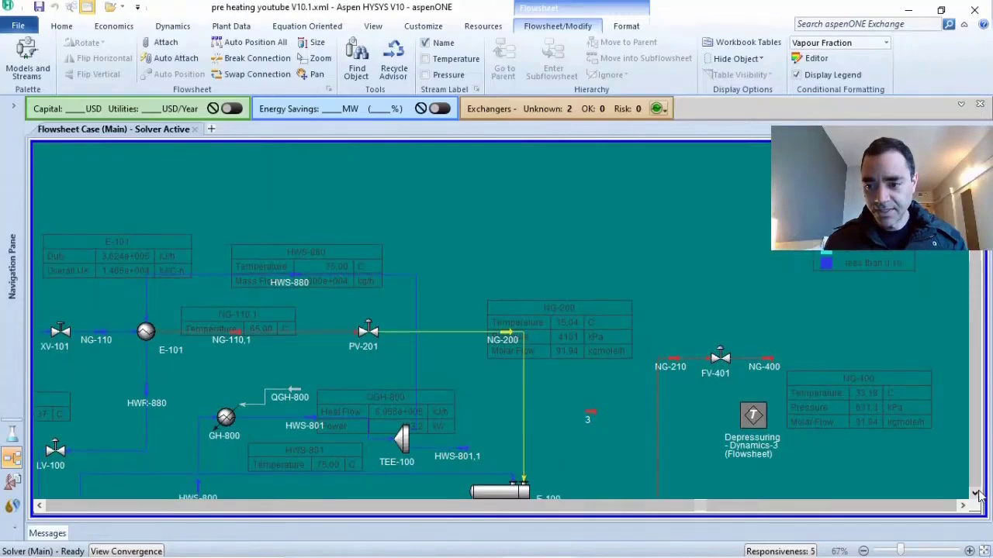
scroll(584, 365, down, 1)
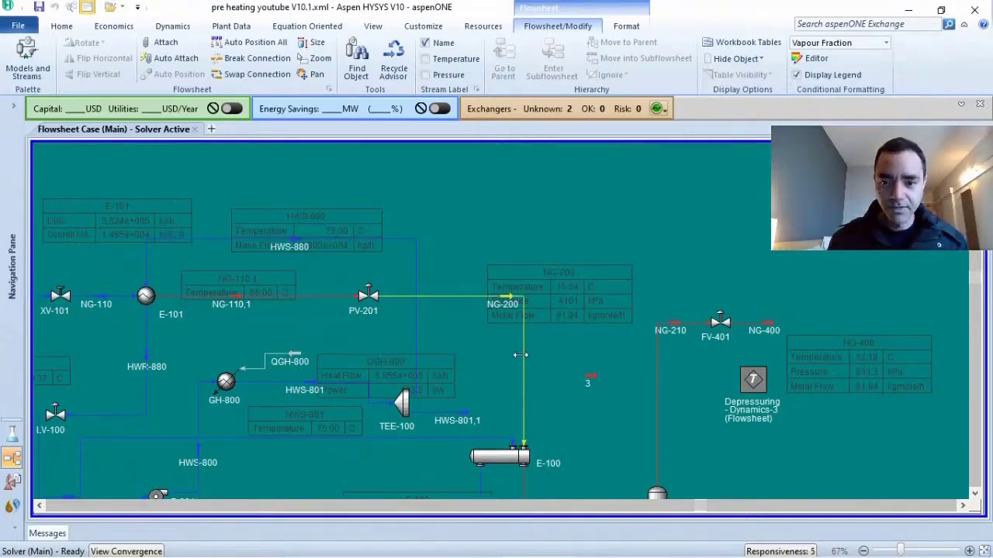
mouse_move(679, 327)
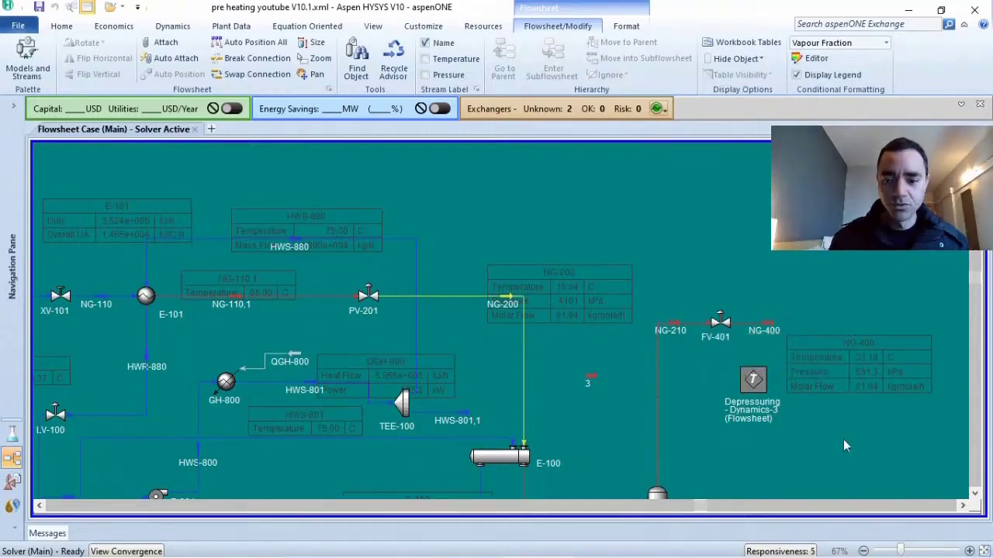
click(863, 552)
click(863, 552)
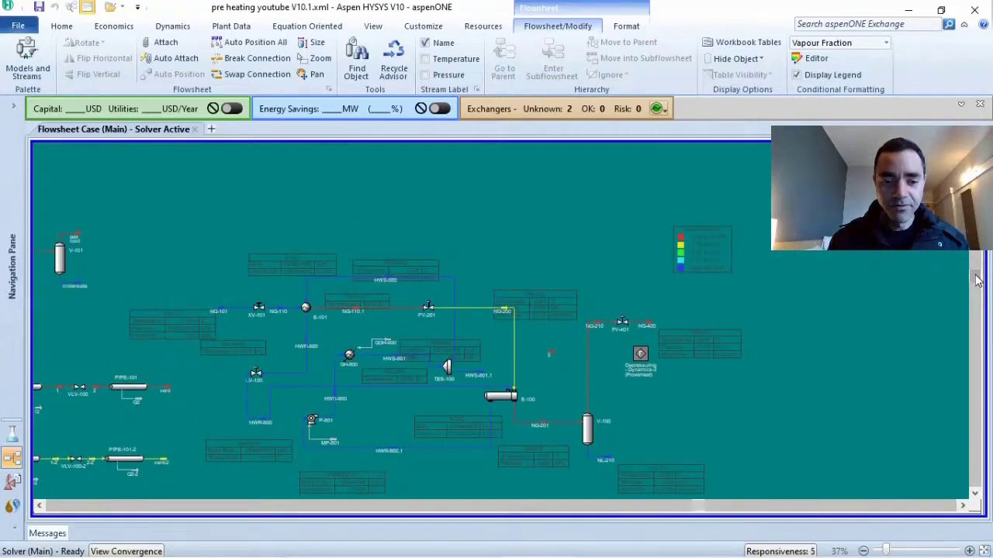
scroll(977, 295, down, 1)
mouse_move(463, 354)
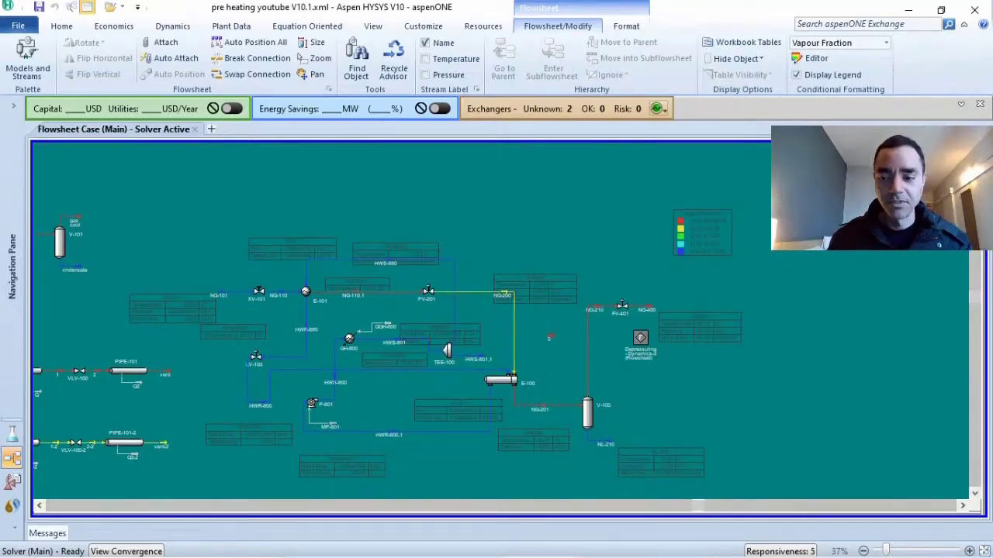
Check NG-200's property table, then open stream NG-210's worksheet showing vapour fraction 1.0000 at 55.83 °C
click(983, 550)
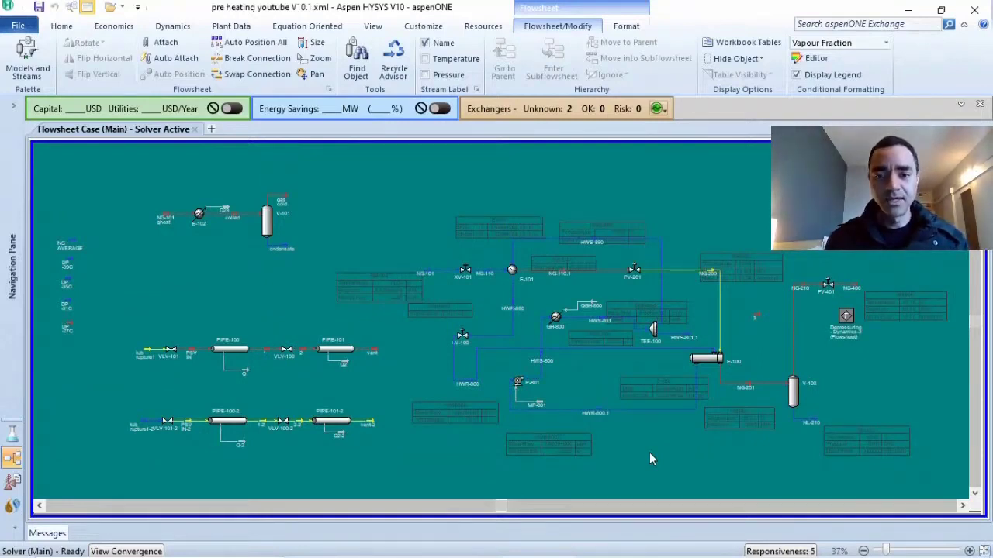
double_click(715, 273)
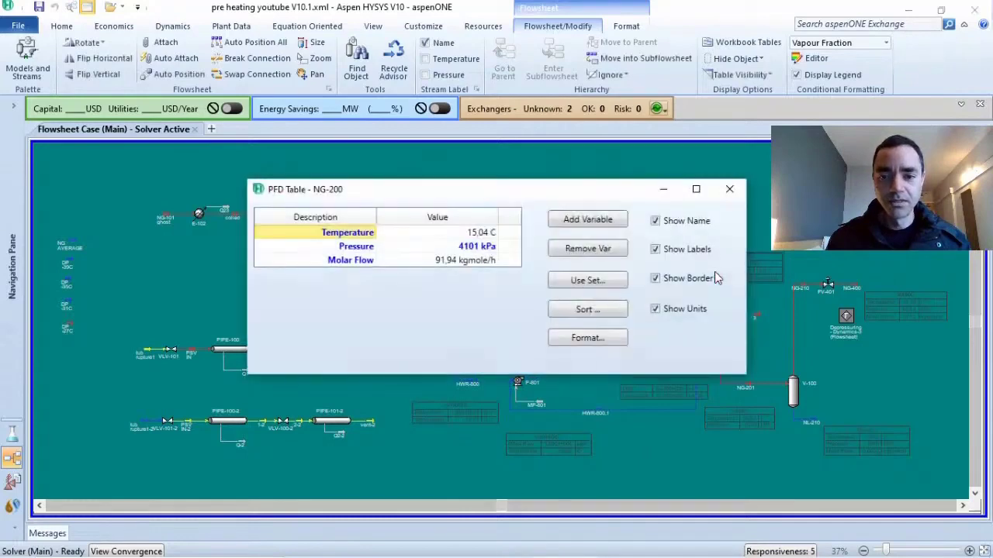
click(729, 190)
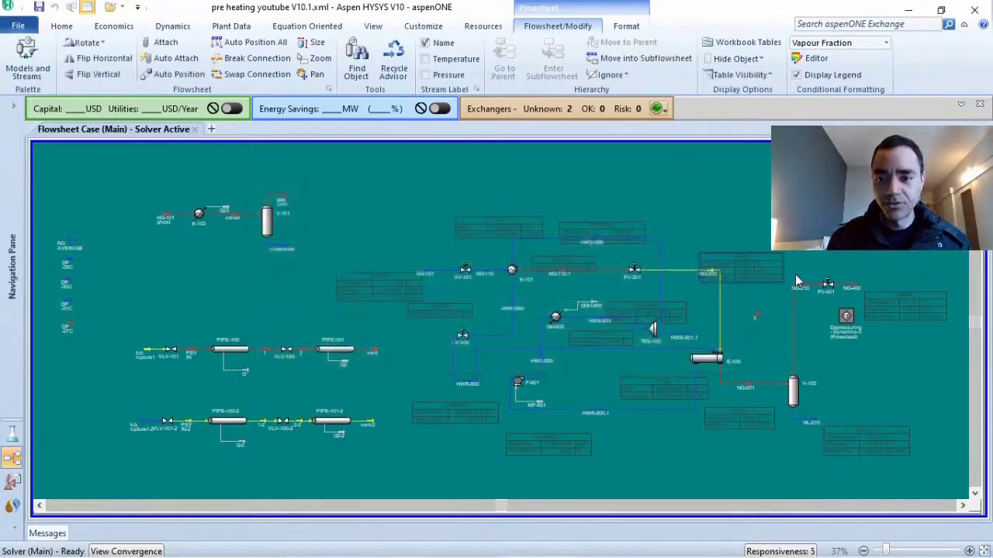
double_click(802, 288)
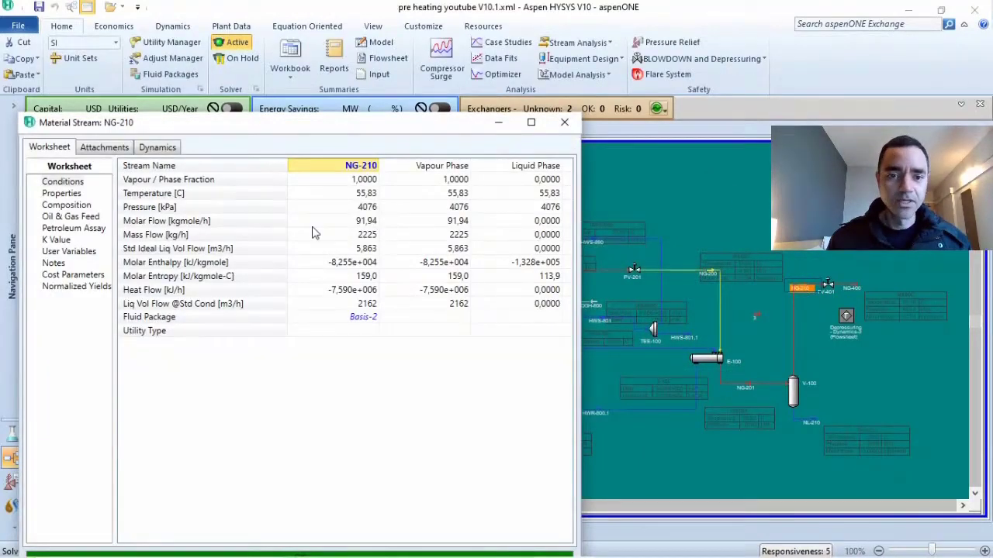